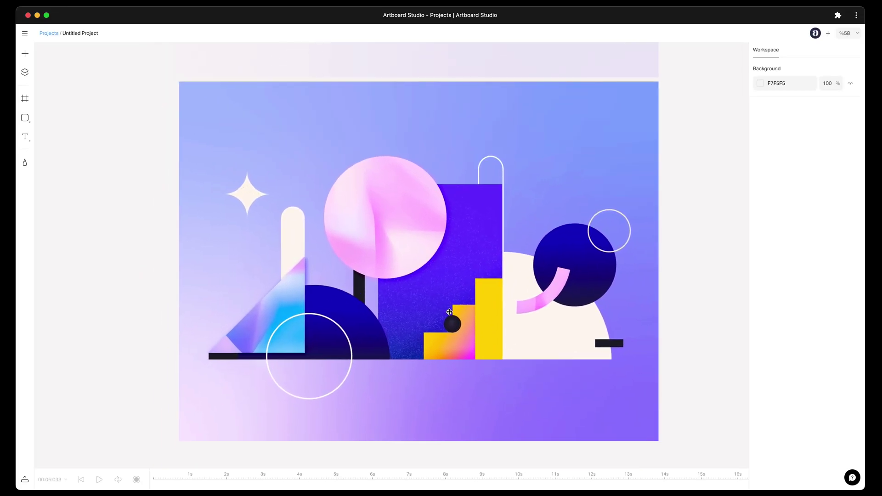
scroll(449, 312, up, 1)
Step: Copy the 'Geometry magic' reference image from the Dribbble shot in Chrome
key(super+Tab)
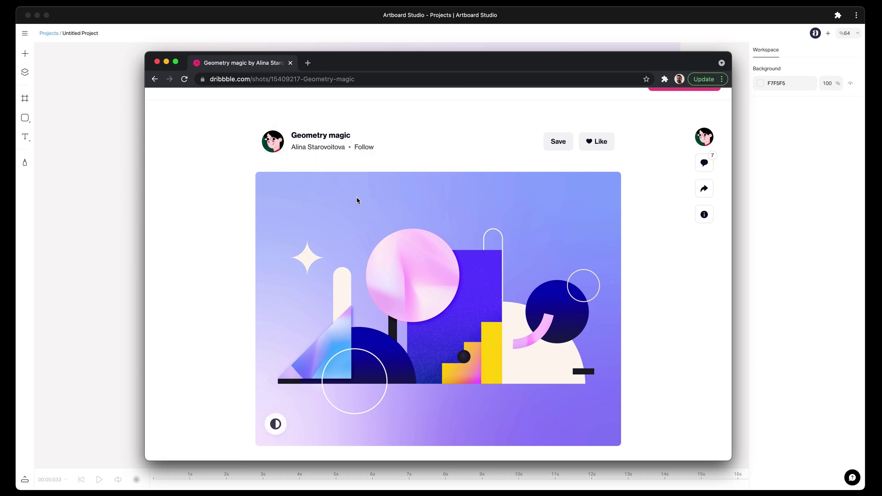
right_click(407, 220)
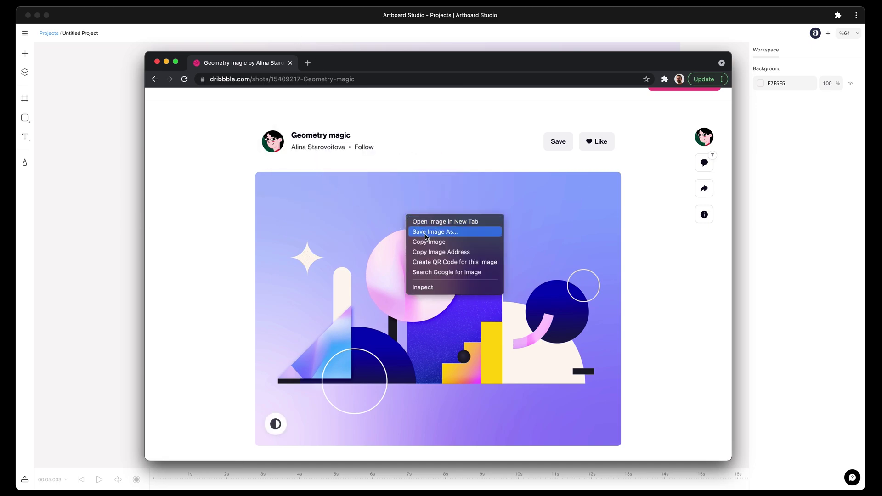
click(456, 245)
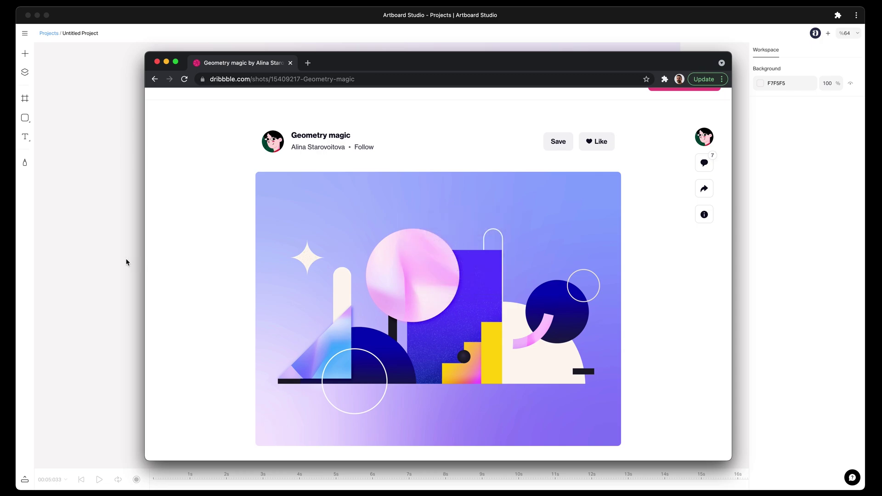
Step: Paste the Geometry magic image, resize it to 1800 × 1350 and position it over the workspace
scroll(128, 262, down, 5)
scroll(275, 258, right, 5)
key(cmd+v)
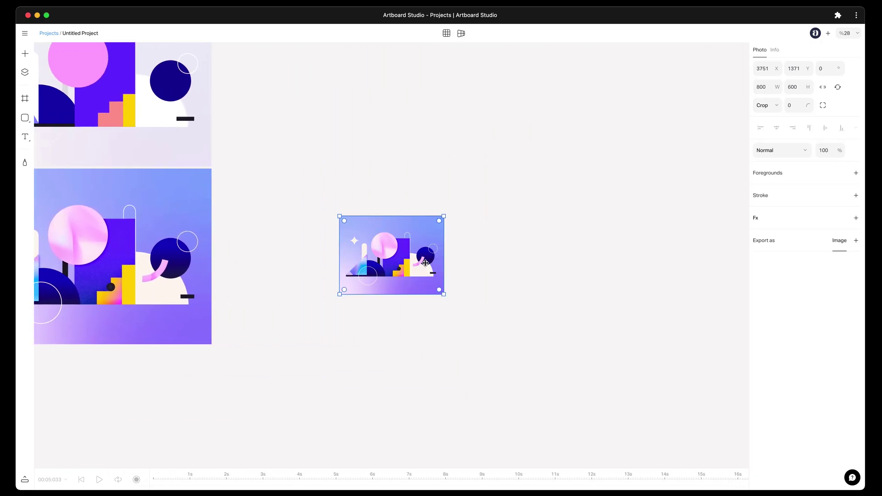
drag(425, 263, 524, 241)
scroll(523, 241, up, 5)
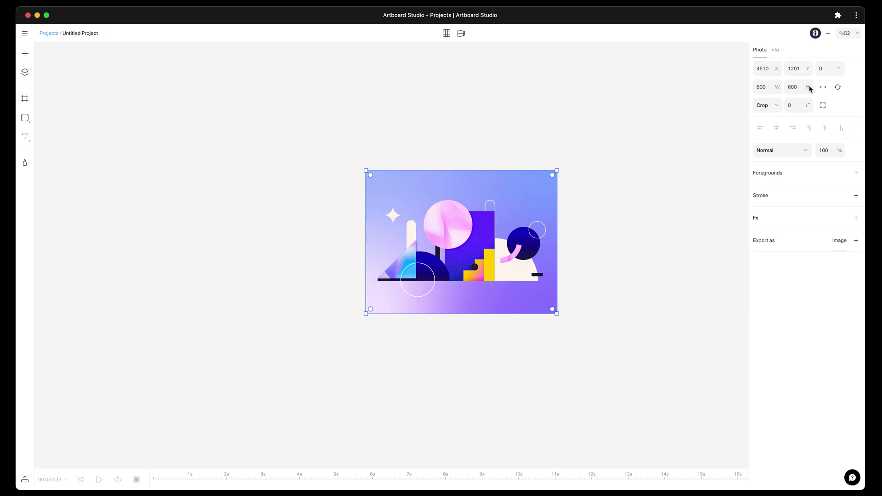
text(1800)
key(Return)
drag(658, 221, 491, 170)
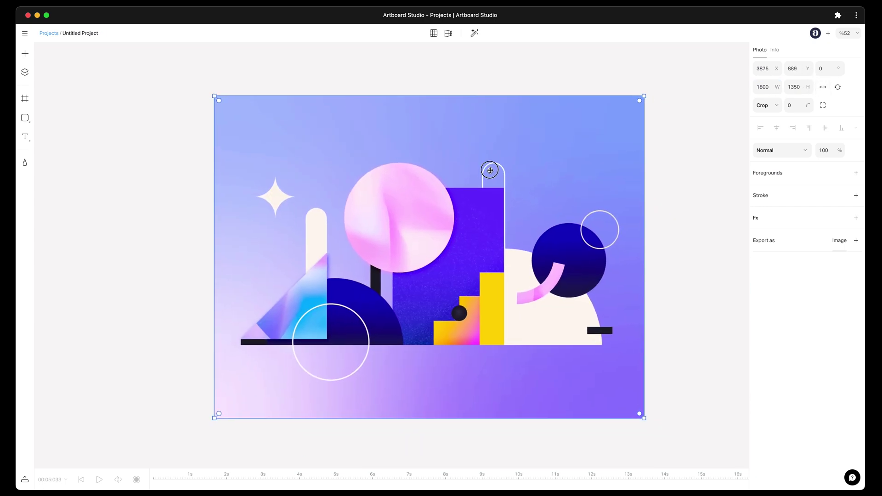
drag(545, 210, 520, 208)
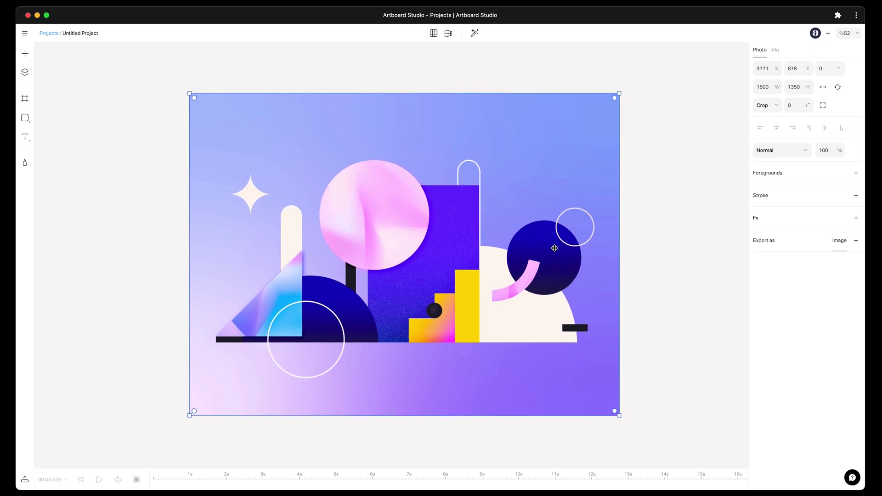
Step: Draw a circle over the reference's sphere and fill it pink from the project colours
click(677, 237)
click(24, 118)
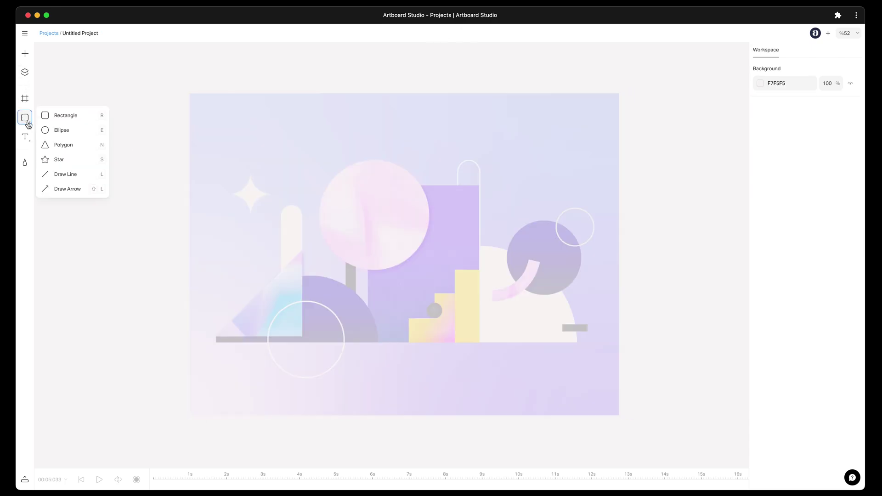
click(58, 130)
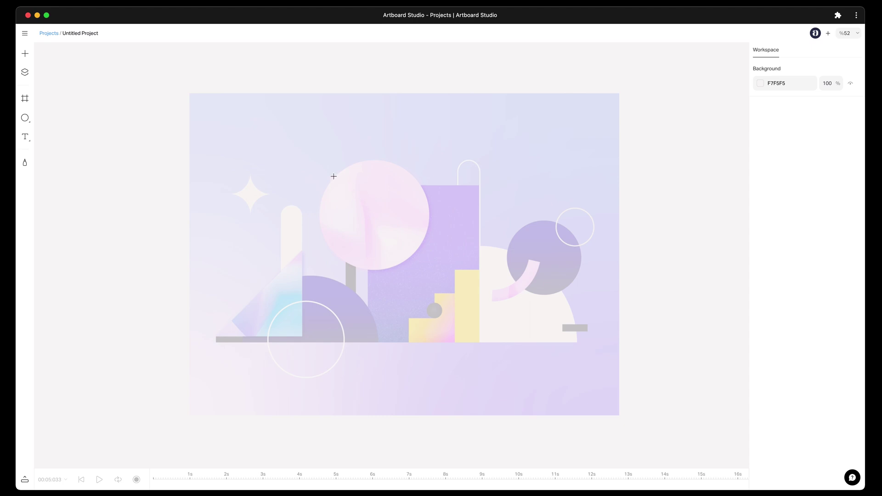
drag(333, 176, 442, 285)
drag(392, 230, 381, 215)
click(759, 206)
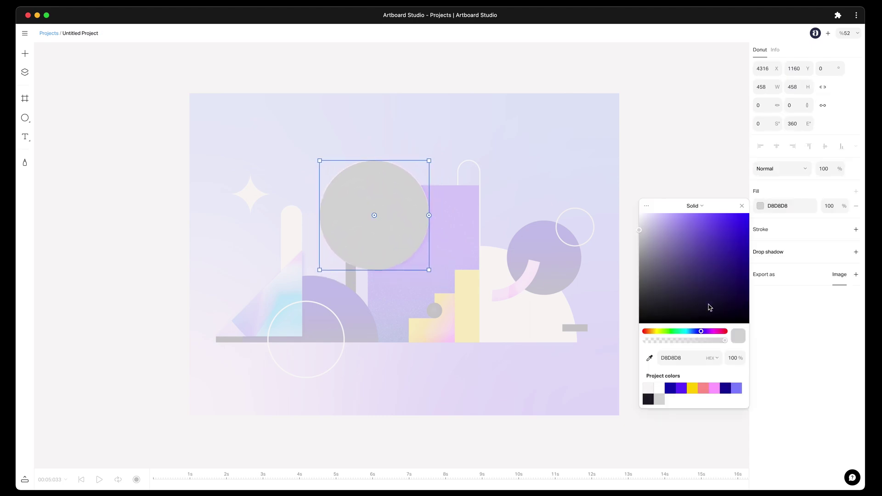
click(719, 392)
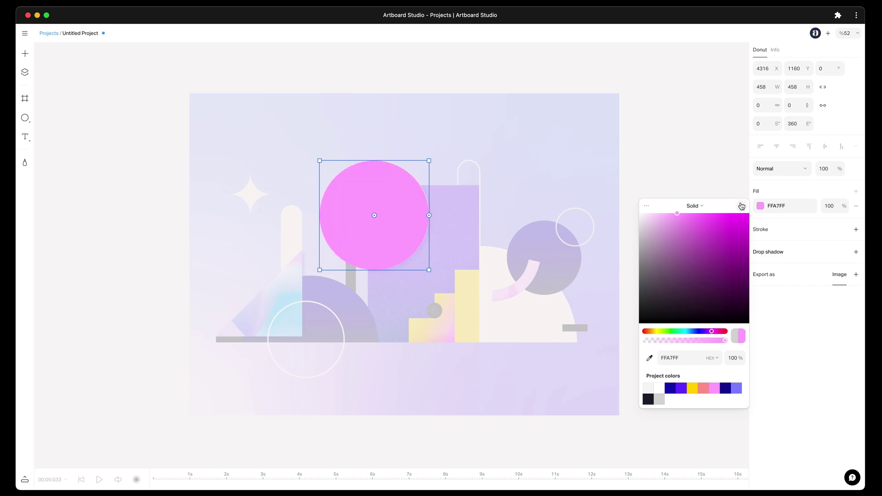
click(693, 183)
click(693, 183)
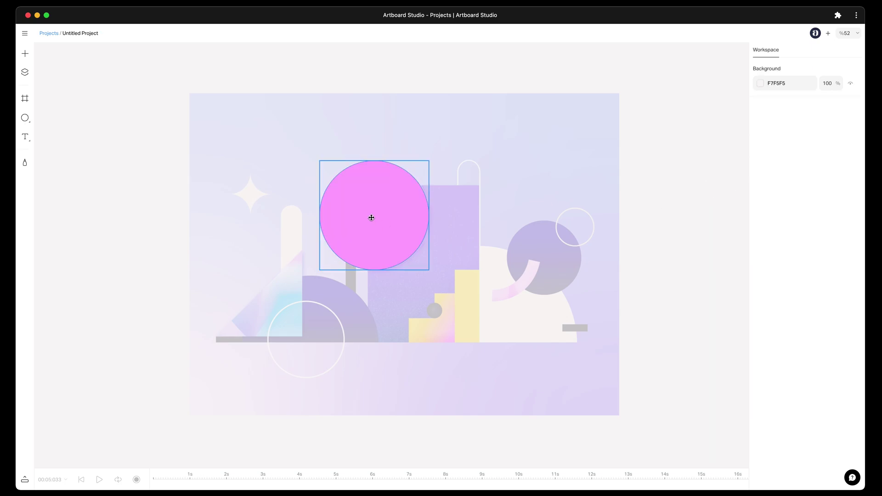
Step: Draw a rectangle over the purple block and keep the pink circle in front of it
click(25, 119)
click(62, 118)
drag(479, 186, 368, 342)
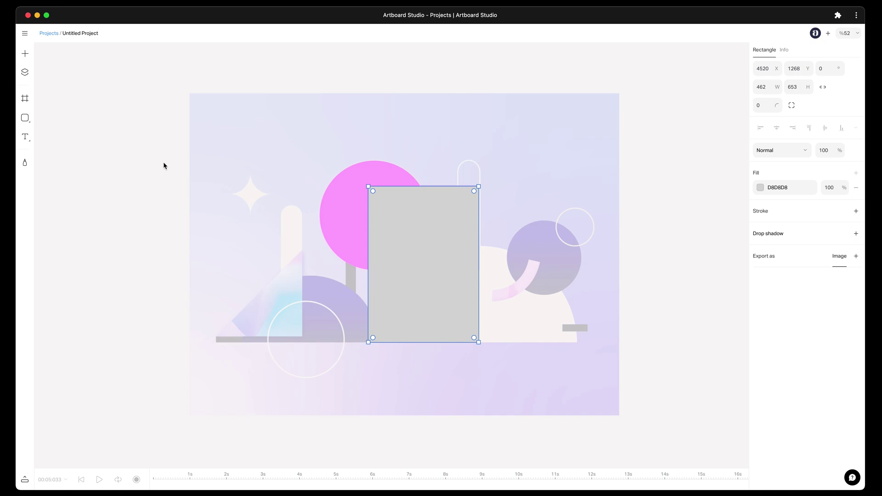
click(25, 72)
click(25, 72)
Step: Draw a thin pill bar at full height with rounded top and square bottom corners
drag(477, 187, 457, 338)
scroll(467, 211, up, 5)
drag(446, 198, 442, 172)
scroll(456, 173, down, 2)
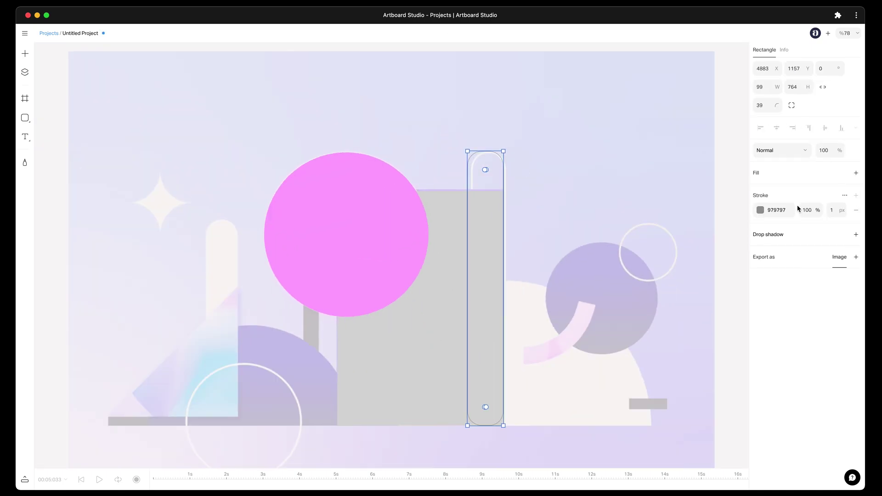
click(771, 105)
click(25, 118)
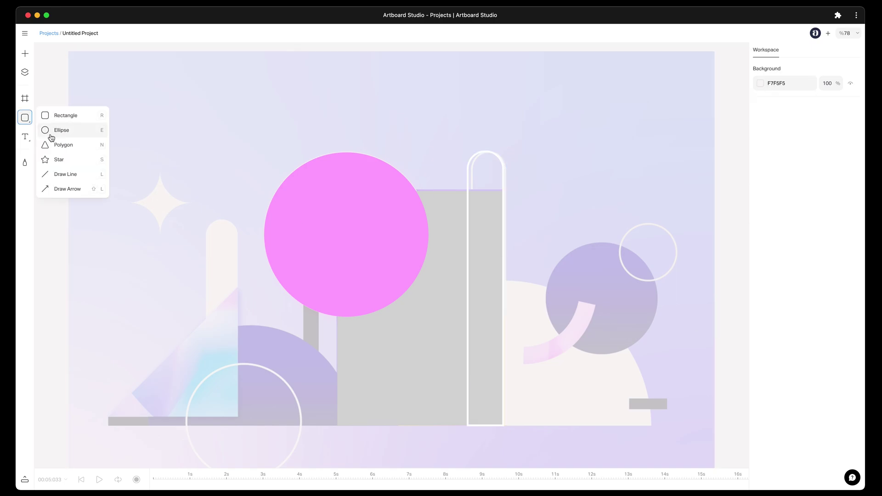
Step: Draw a circle over the white ring with no fill and a white outline
click(51, 130)
click(602, 299)
drag(658, 350, 602, 299)
drag(572, 270, 649, 250)
click(856, 206)
click(856, 229)
click(761, 228)
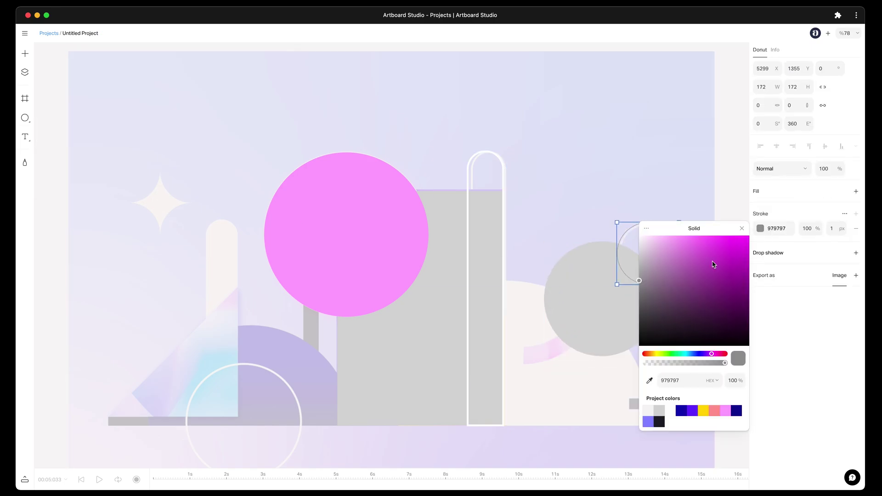
click(733, 247)
scroll(693, 247, up, 5)
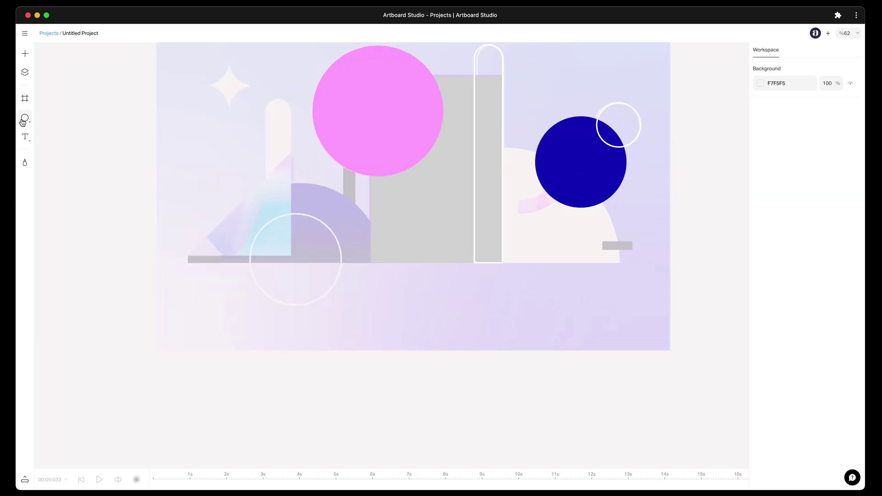
Step: Draw a circle and cut it into a quarter-circle dome snapped to the block's corner
click(25, 118)
mouse_move(367, 210)
mouse_down()
mouse_move(553, 364)
mouse_move(553, 396)
mouse_up()
mouse_move(553, 303)
mouse_down()
mouse_move(540, 325)
mouse_move(553, 305)
mouse_move(471, 250)
mouse_move(459, 272)
mouse_up()
drag(554, 211, 561, 205)
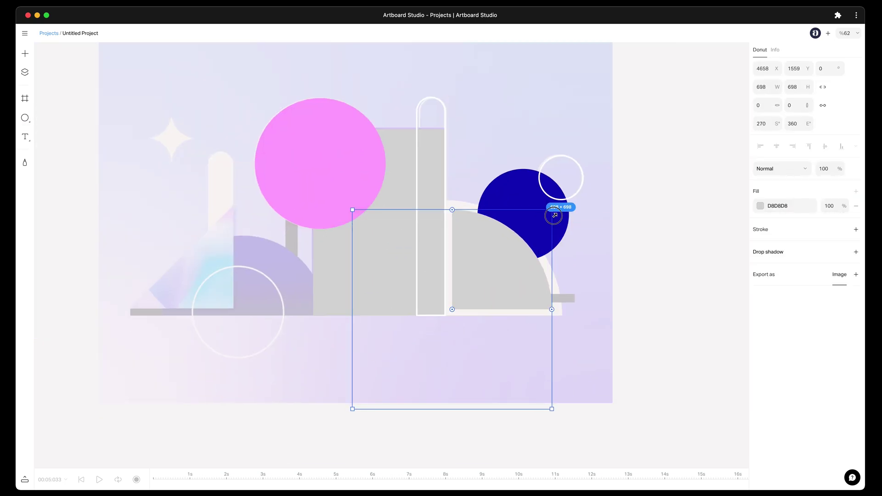
drag(487, 257, 497, 246)
scroll(496, 245, up, 5)
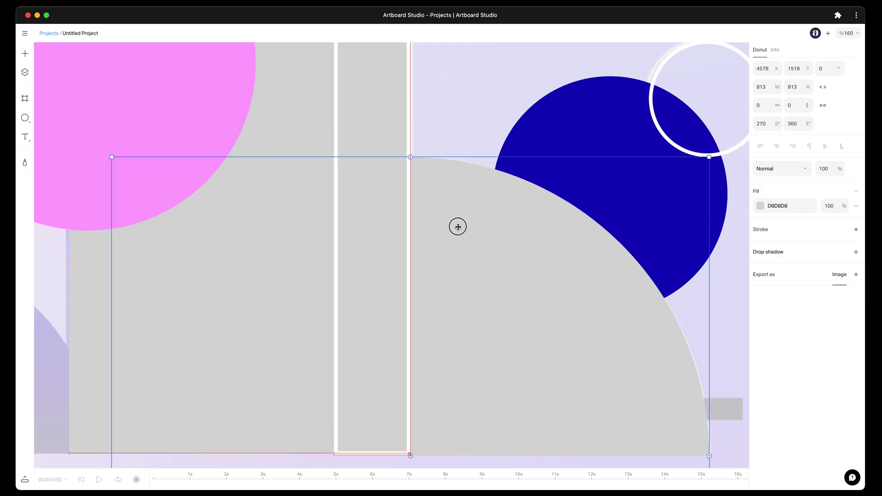
scroll(457, 225, down, 5)
scroll(598, 298, down, 1)
key(Escape)
Step: Bring the dark blue circle to the front
right_click(669, 232)
click(694, 296)
scroll(551, 299, right, 3)
click(406, 319)
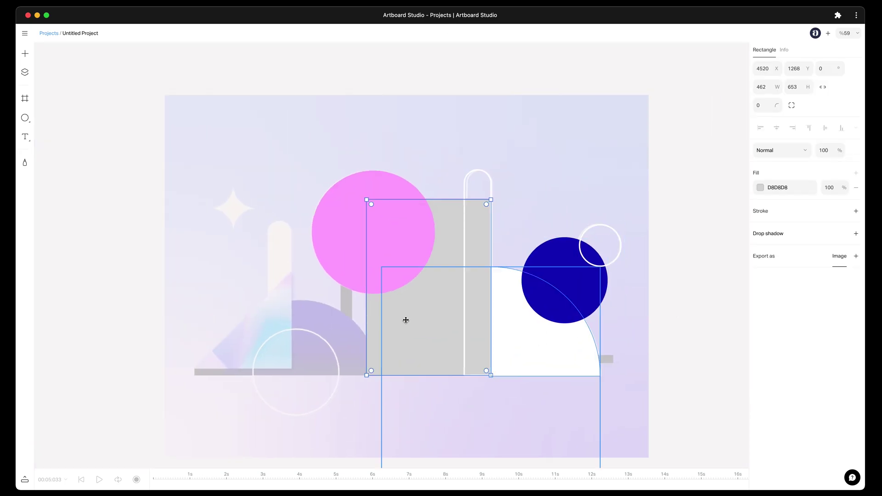
Step: Copy the pill to the reference's left pill and fill the copy white
click(670, 191)
drag(486, 191, 290, 190)
click(857, 191)
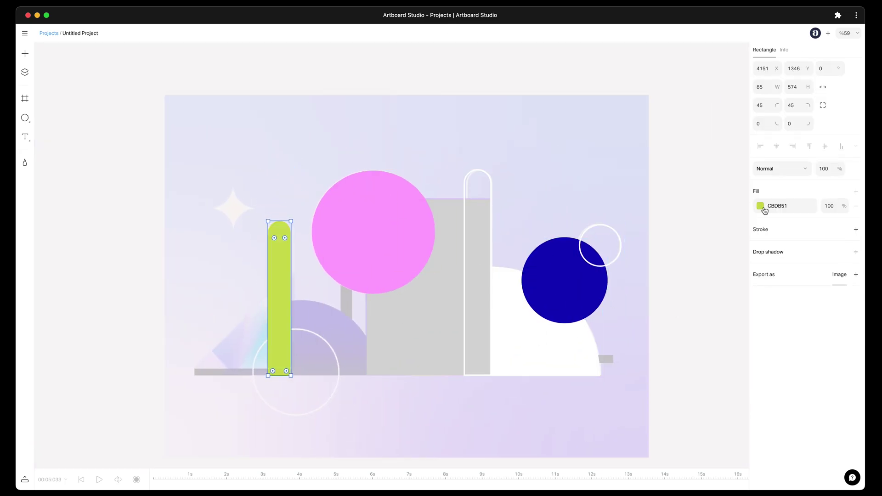
Step: Draw a purple polygon triangle at the lower left
click(761, 205)
key(Escape)
click(25, 118)
drag(188, 298, 284, 394)
scroll(355, 232, up, 3)
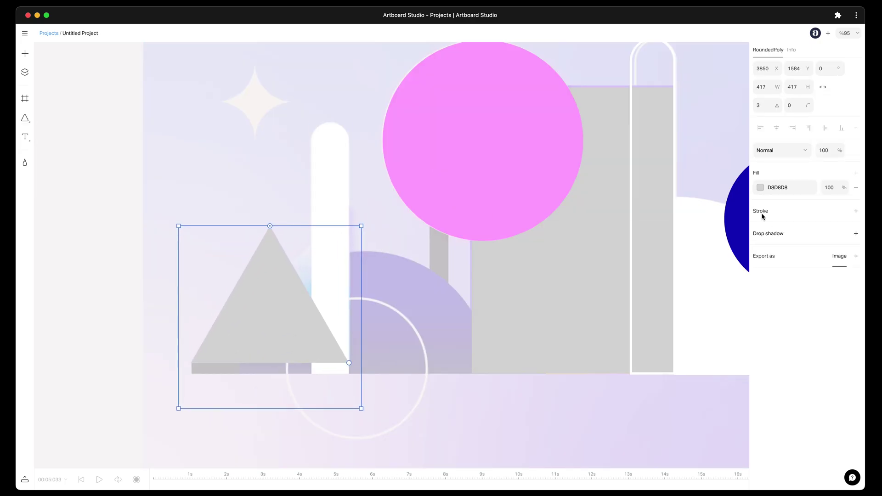
scroll(197, 262, down, 3)
click(197, 262)
Step: Duplicate the dark blue circle to the lower left, enlarge it and cut it into a quarter circle
drag(605, 241, 377, 316)
drag(403, 263, 425, 248)
drag(426, 301, 356, 230)
click(519, 419)
Step: Fill the grey bar under the triangle near-black (1E1B2A)
scroll(640, 312, down, 3)
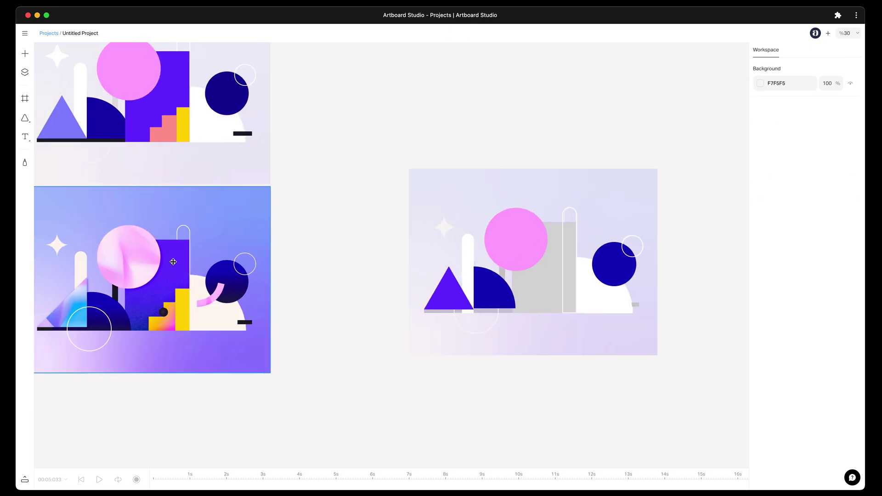
scroll(679, 335, up, 2)
click(382, 144)
click(254, 169)
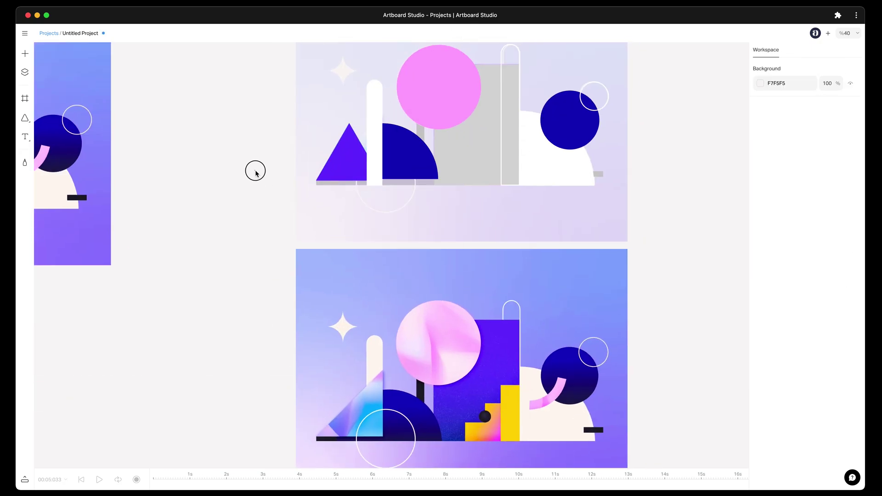
scroll(288, 173, up, 3)
click(430, 204)
click(761, 187)
click(680, 286)
scroll(539, 179, up, 3)
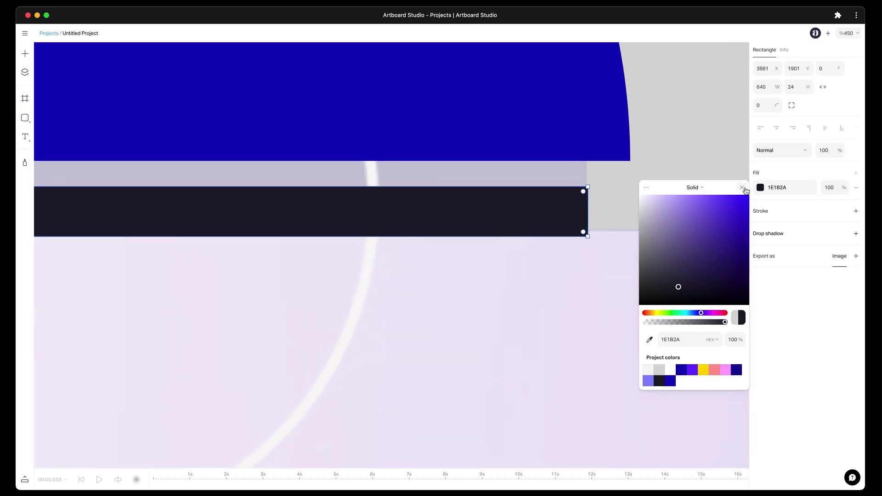
scroll(539, 180, down, 4)
click(288, 210)
Step: Draw a white four-point sparkle star where the reference's sparkle sits
scroll(236, 222, up, 2)
scroll(236, 223, up, 5)
click(25, 118)
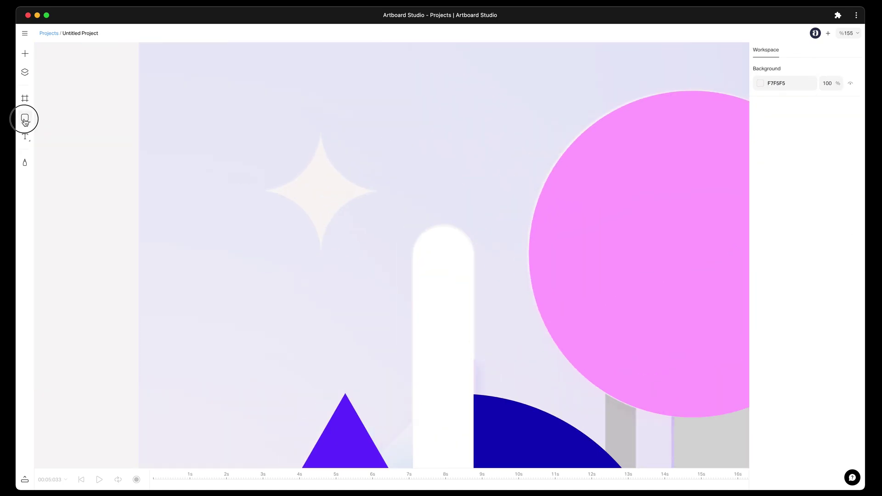
drag(244, 122, 389, 268)
drag(341, 188, 335, 183)
drag(390, 122, 409, 104)
click(761, 187)
click(670, 370)
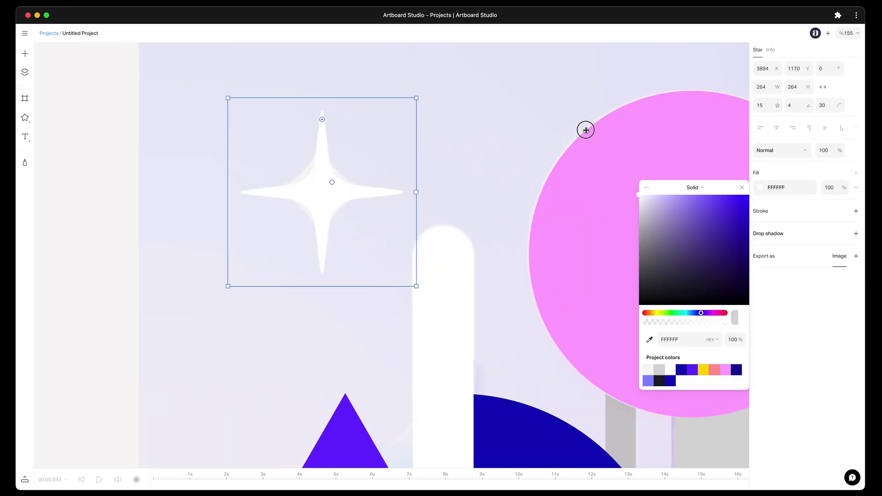
scroll(570, 330, down, 5)
click(570, 331)
Step: Colour the block rectangle with the purple sampled from the reference
click(761, 188)
click(650, 340)
click(501, 383)
scroll(338, 187, down, 5)
click(650, 183)
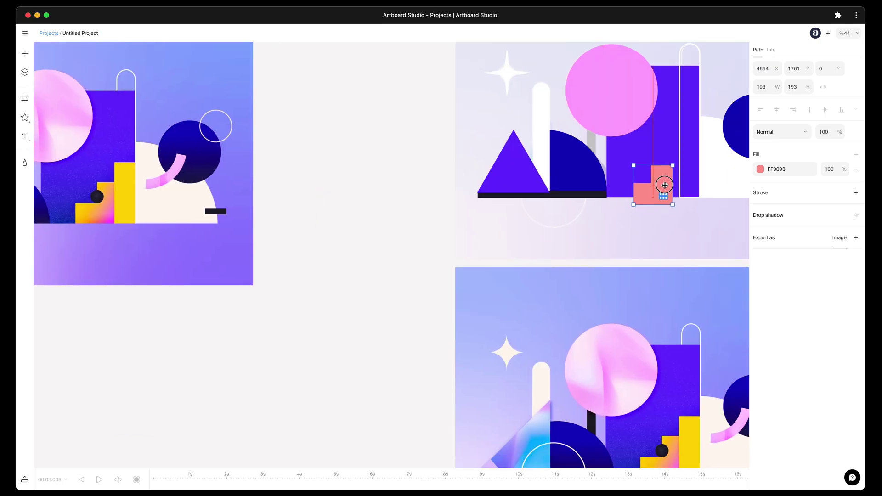
Step: Bring up the outline colour settings of the thin outlined bar
scroll(500, 291, right, 4)
scroll(524, 162, down, 2)
click(482, 151)
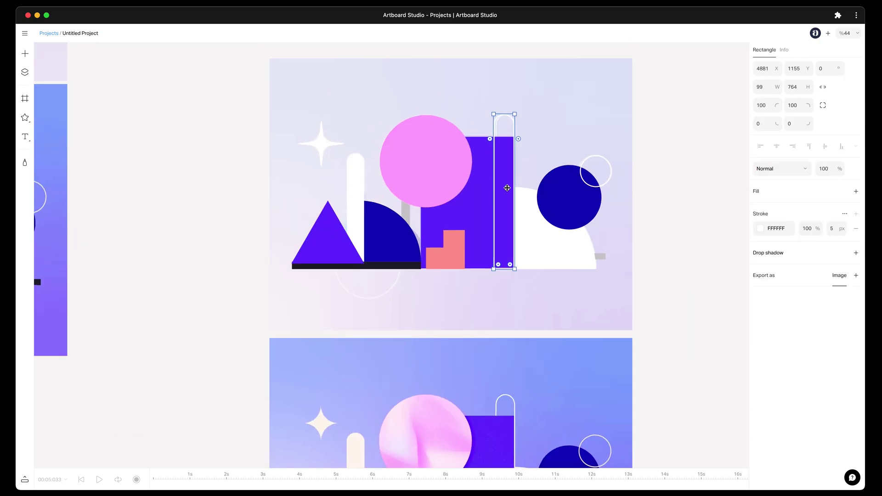
click(761, 210)
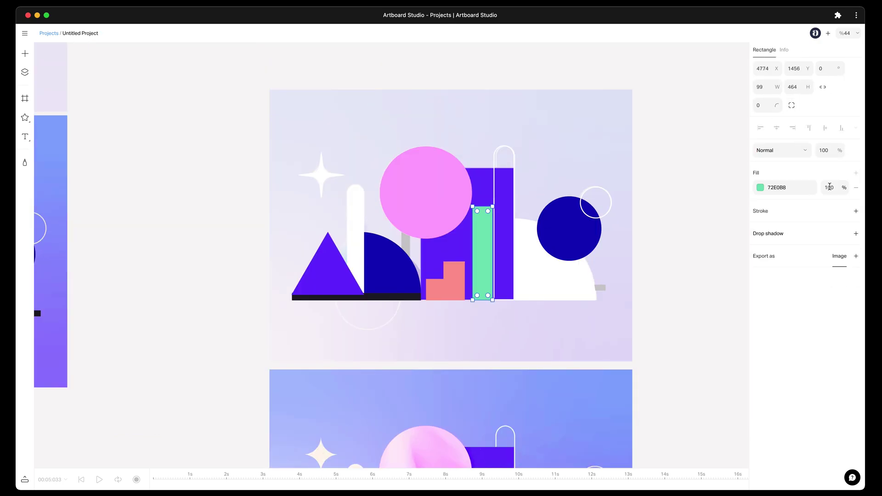
scroll(410, 297, up, 10)
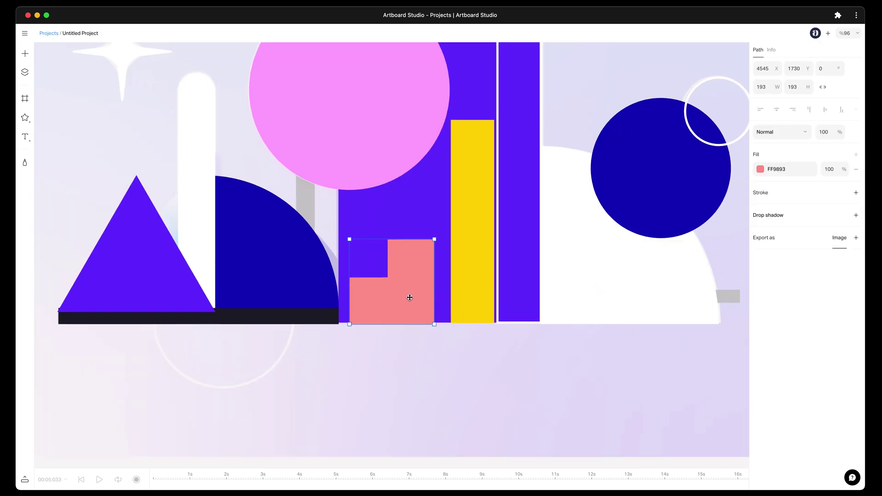
Step: Move the pink donut onto the navy circle and shorten it into a curved arc
scroll(602, 335, down, 10)
scroll(505, 276, down, 3)
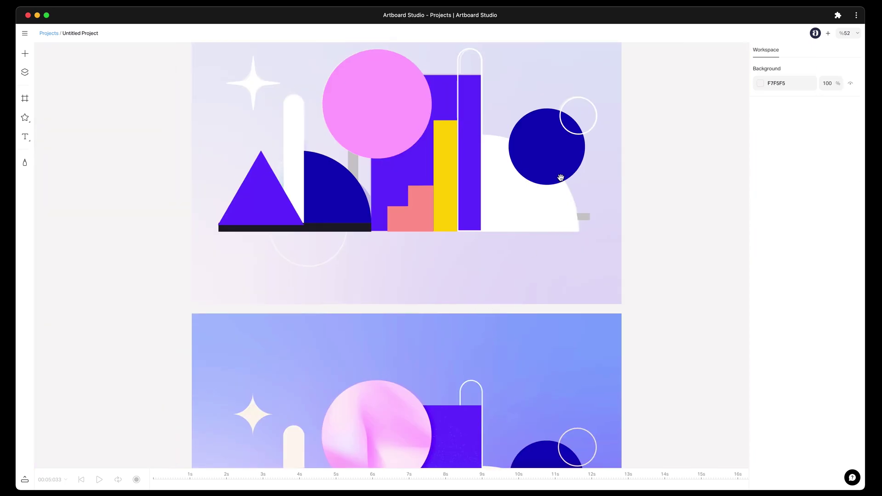
scroll(543, 193, up, 5)
click(544, 193)
drag(539, 216, 507, 244)
drag(544, 192, 499, 248)
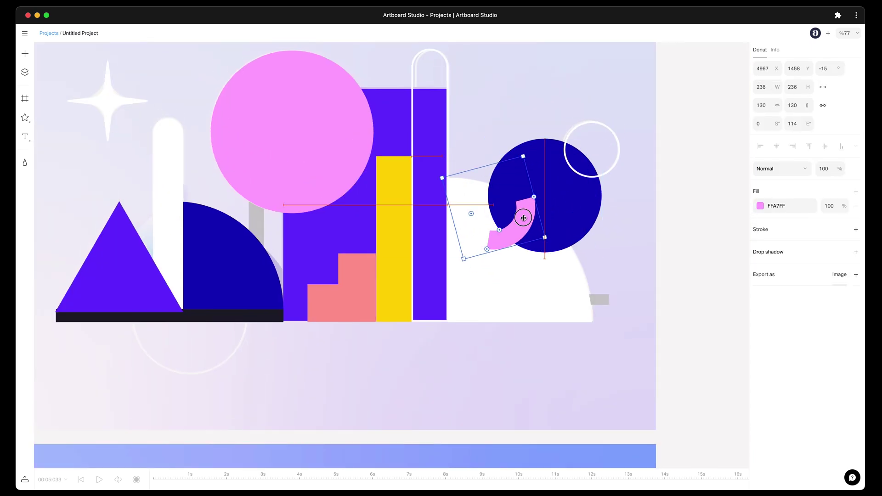
scroll(531, 162, down, 3)
scroll(556, 175, down, 2)
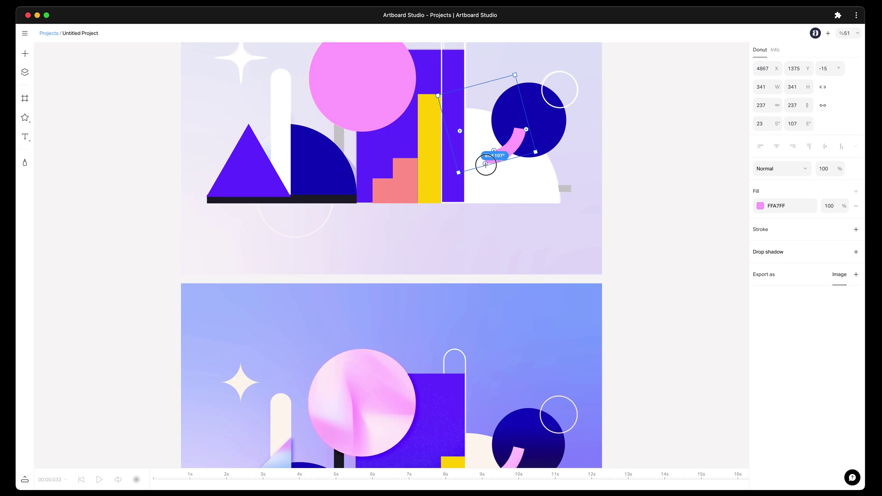
Step: Widen the small grey bar and darken it into a short dash
click(48, 130)
scroll(573, 209, up, 5)
click(572, 209)
drag(617, 191, 539, 192)
scroll(597, 207, down, 4)
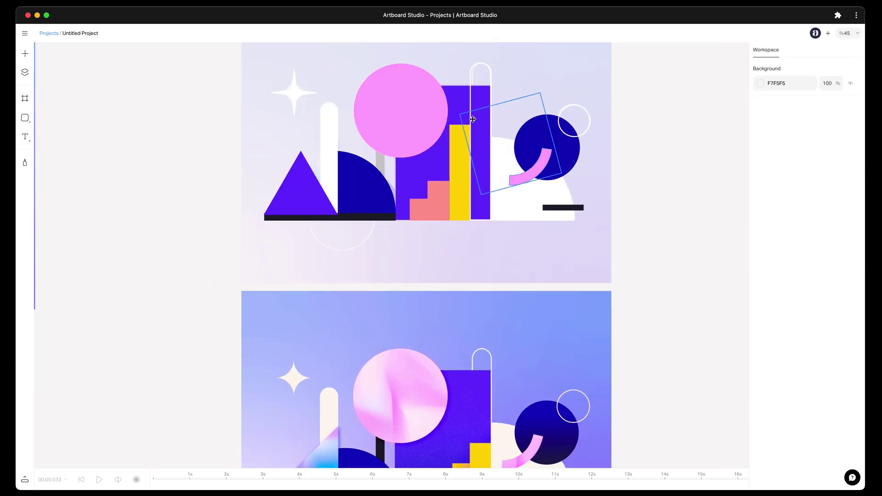
scroll(571, 102, up, 2)
right_click(571, 103)
click(681, 220)
Step: Check the white arch, dark bar, purple rectangle and yellow rectangle by selecting each
scroll(474, 110, up, 10)
click(471, 131)
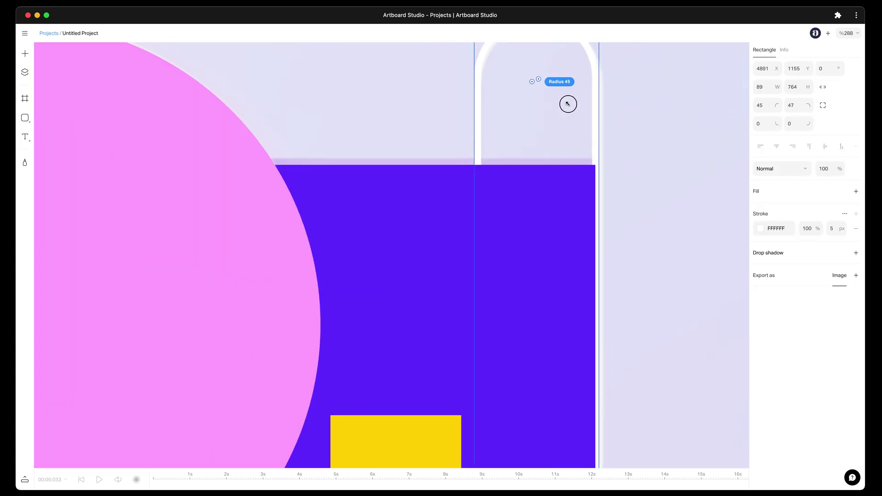
scroll(568, 104, down, 10)
click(581, 168)
scroll(581, 167, up, 10)
click(449, 151)
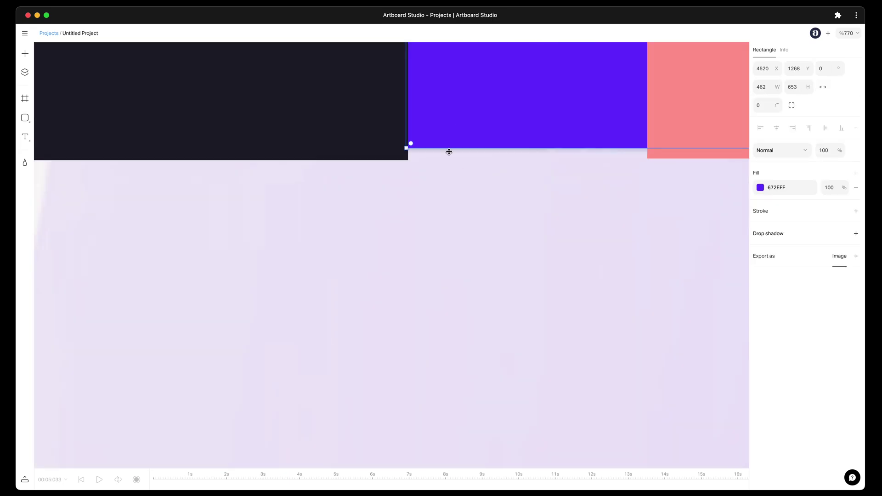
scroll(704, 268, down, 10)
scroll(497, 253, up, 10)
click(497, 253)
scroll(345, 228, down, 5)
scroll(561, 241, down, 4)
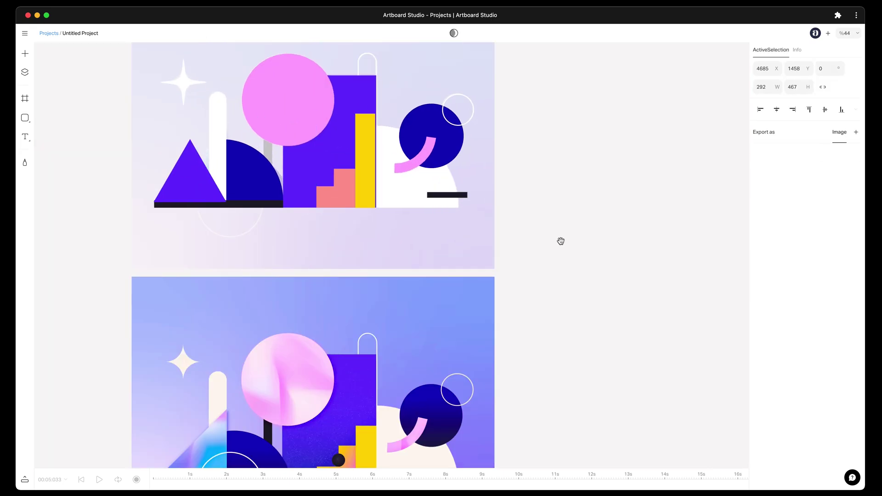
scroll(561, 241, up, 5)
scroll(669, 281, down, 5)
click(669, 281)
click(681, 277)
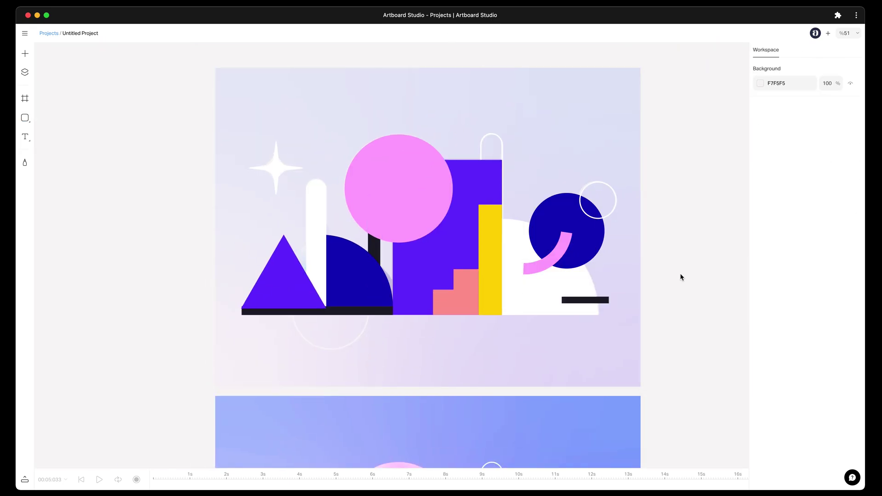
Step: Enlarge the lower-left white ring slightly, then compare both artboards
click(609, 201)
click(346, 331)
scroll(346, 331, up, 5)
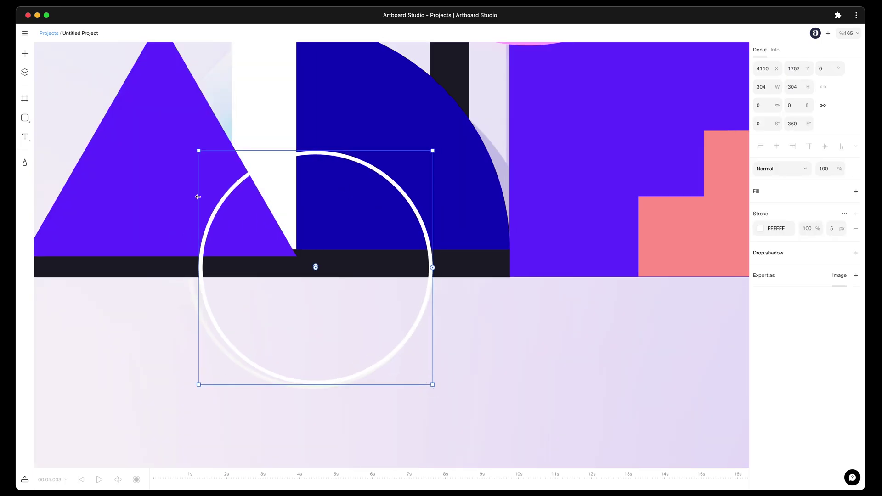
drag(197, 197, 186, 196)
scroll(280, 230, down, 6)
scroll(136, 248, up, 3)
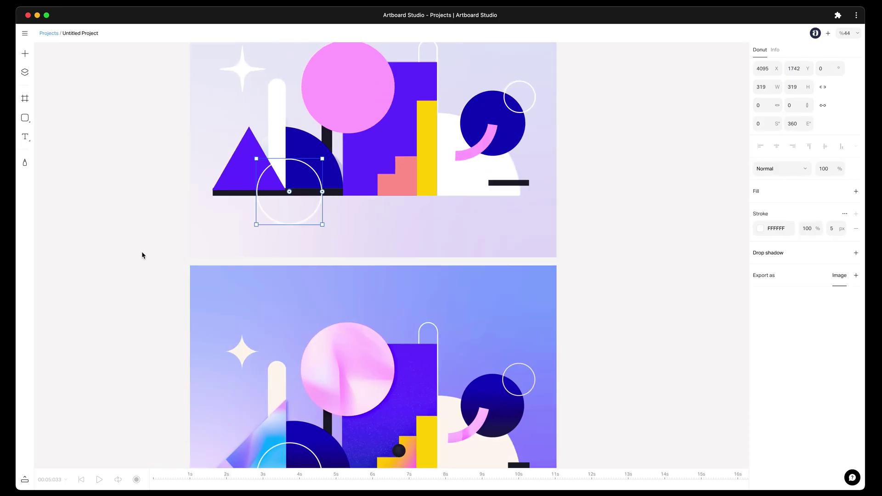
click(142, 252)
drag(148, 252, 183, 203)
Step: Delete the background photo, draw a new artboard around the illustration and send it behind the shapes
scroll(187, 209, up, 5)
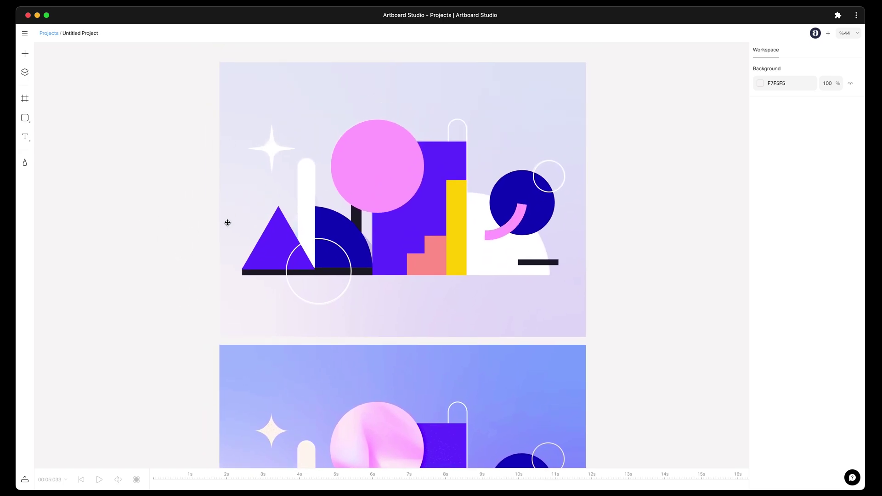
scroll(228, 222, up, 3)
click(272, 137)
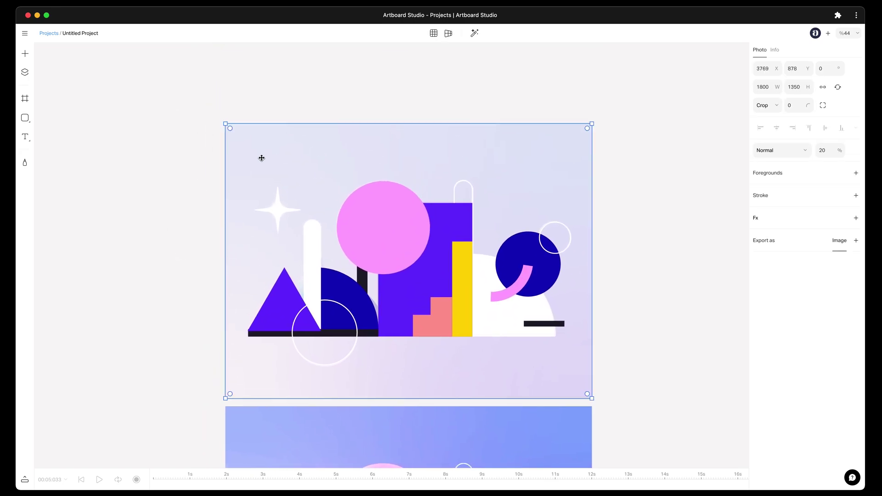
key(Delete)
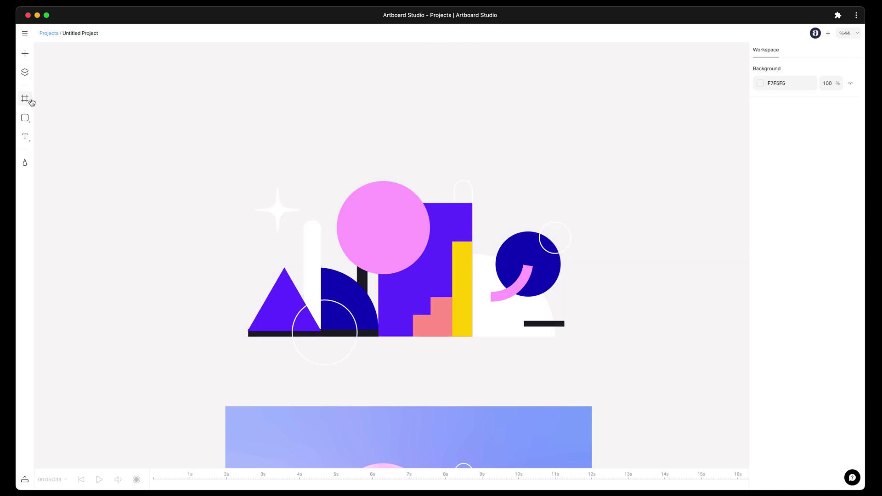
drag(216, 125, 593, 381)
right_click(495, 147)
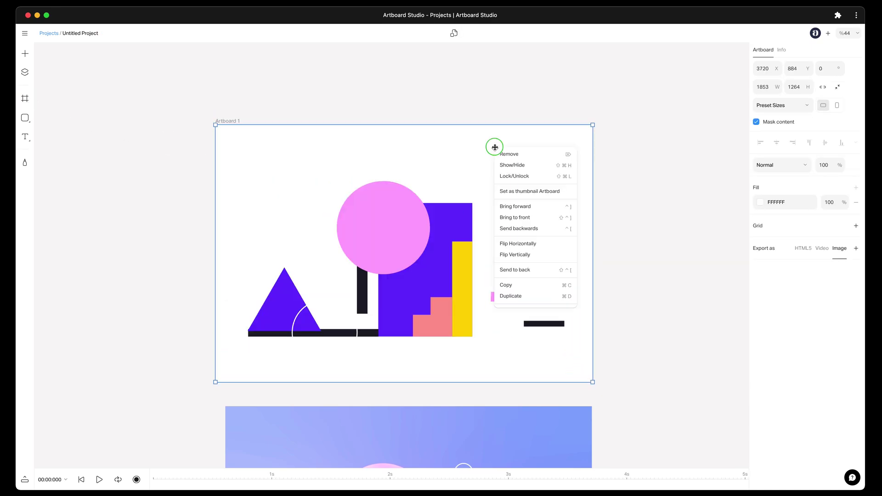
click(523, 231)
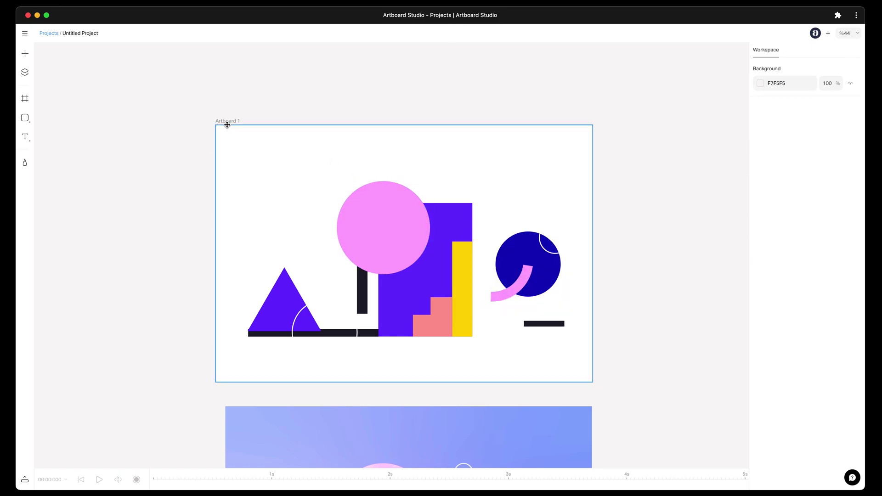
Step: Change Artboard 1's fill to a linear gradient
scroll(326, 205, down, 1)
click(243, 93)
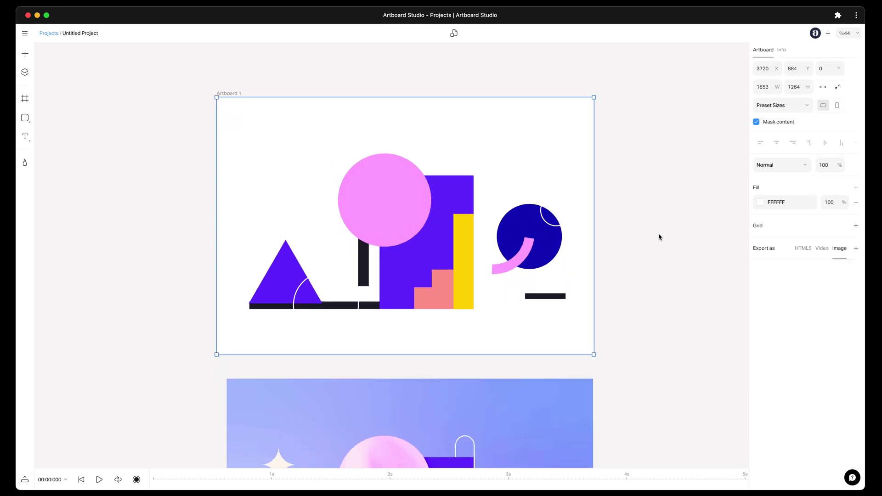
click(761, 203)
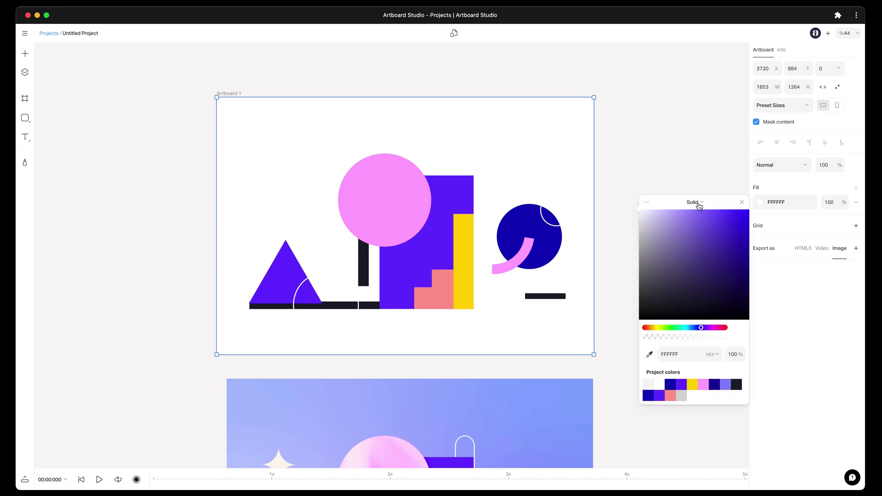
click(695, 202)
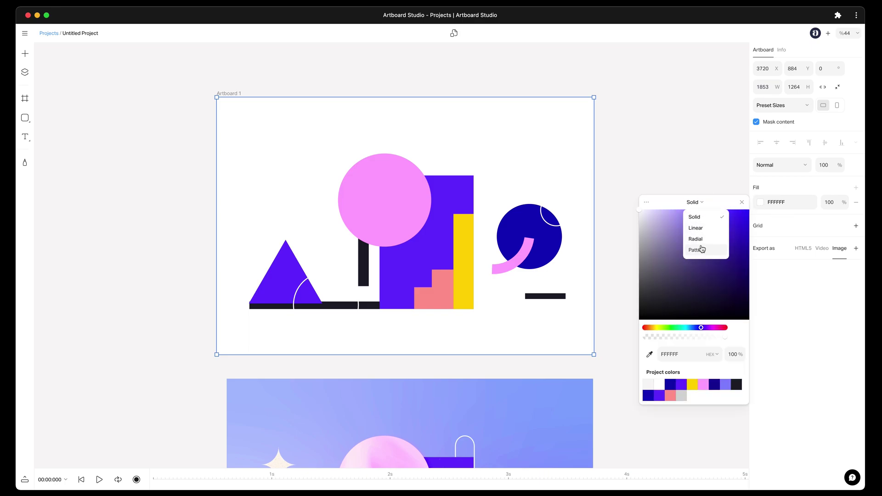
click(696, 228)
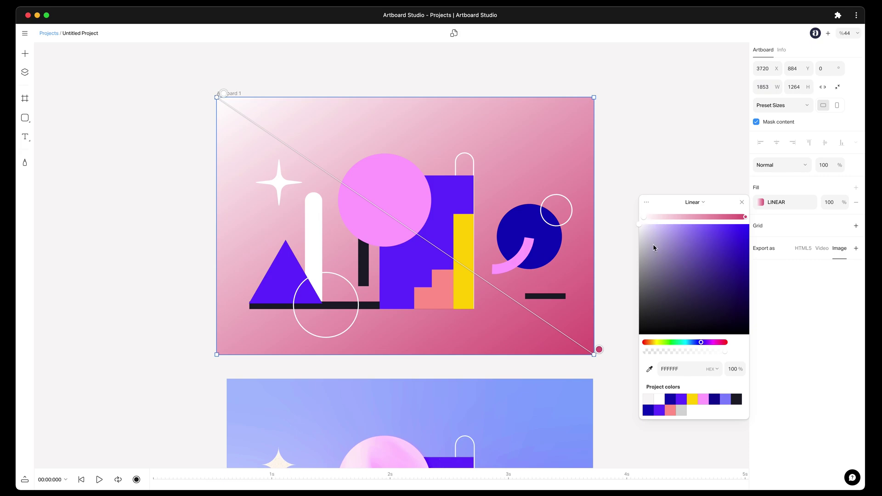
Step: Set the gradient from blue 84A8FF at the right to pale pink F8E7FF at the bottom-left
click(650, 369)
click(588, 386)
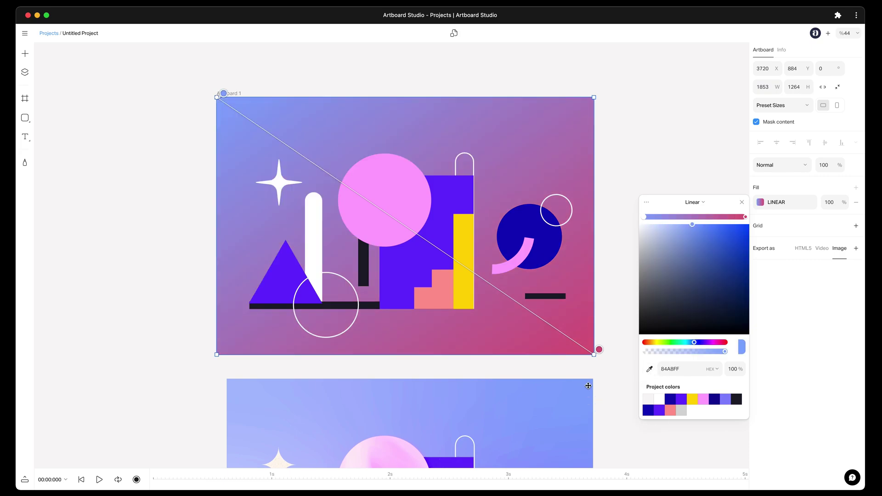
scroll(513, 279, down, 5)
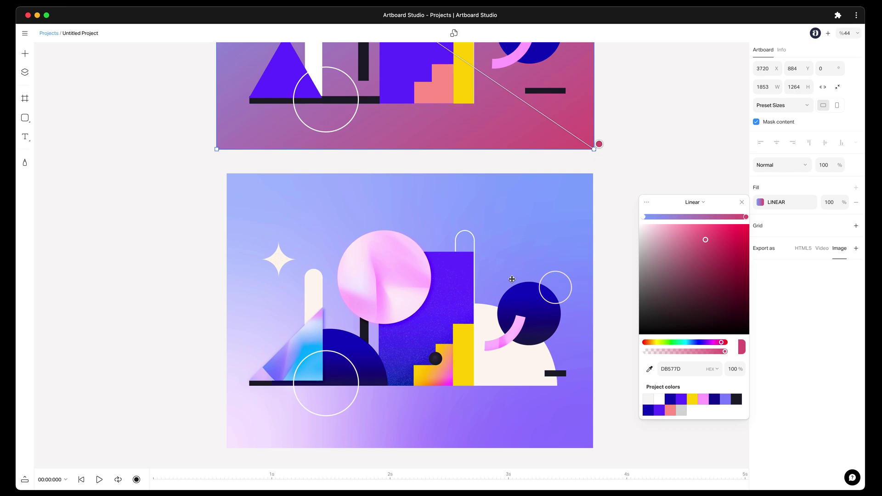
click(650, 370)
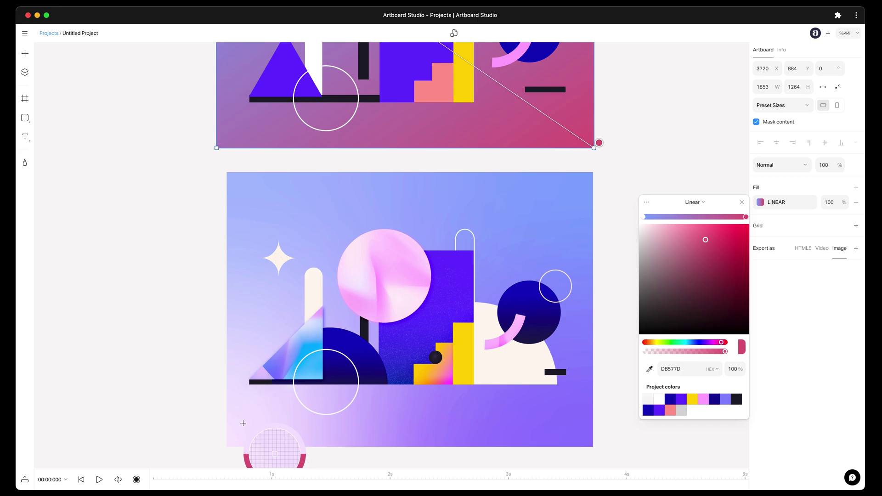
click(244, 423)
scroll(350, 236, up, 5)
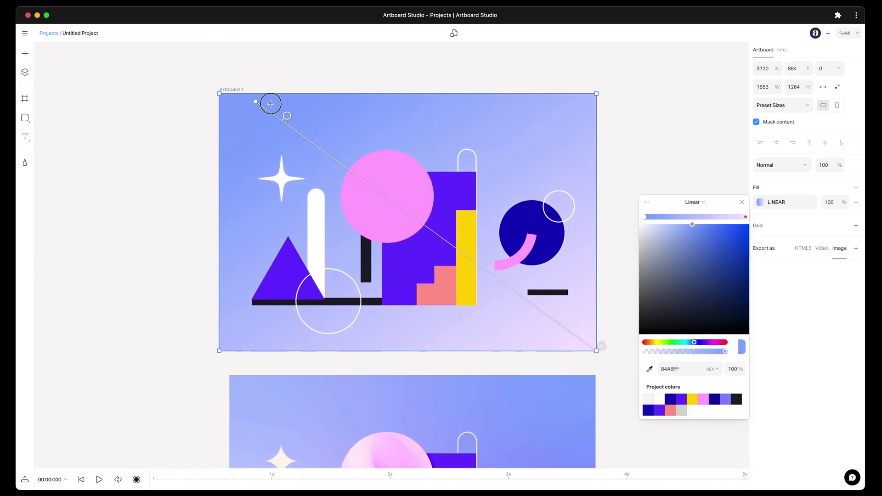
drag(271, 104, 619, 100)
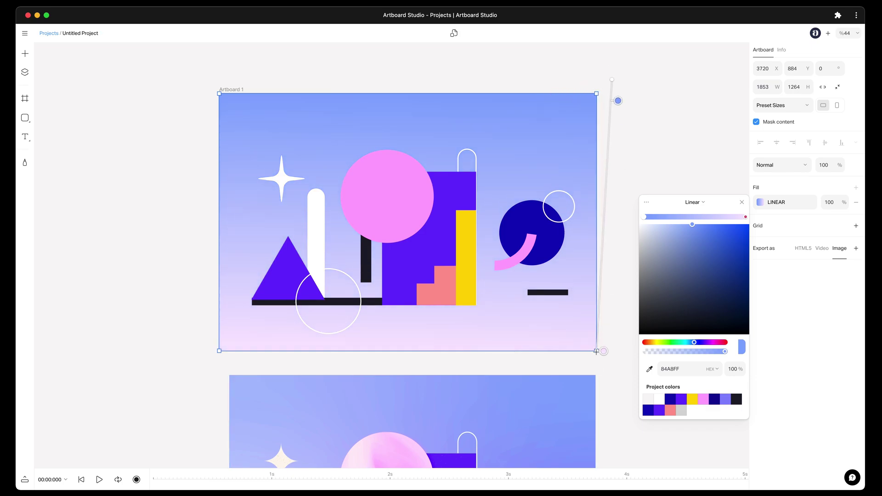
drag(596, 352, 262, 334)
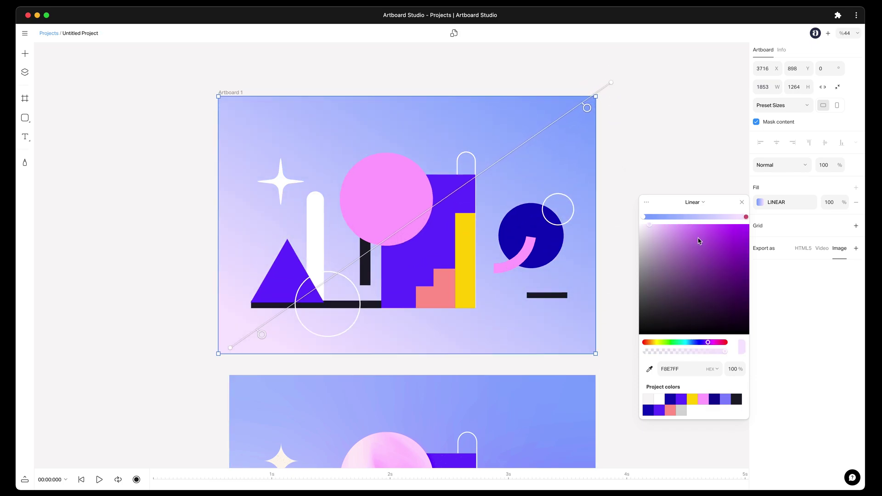
Step: Add a purple BDA2FF middle stop to the artboard gradient
click(702, 220)
drag(703, 220, 690, 216)
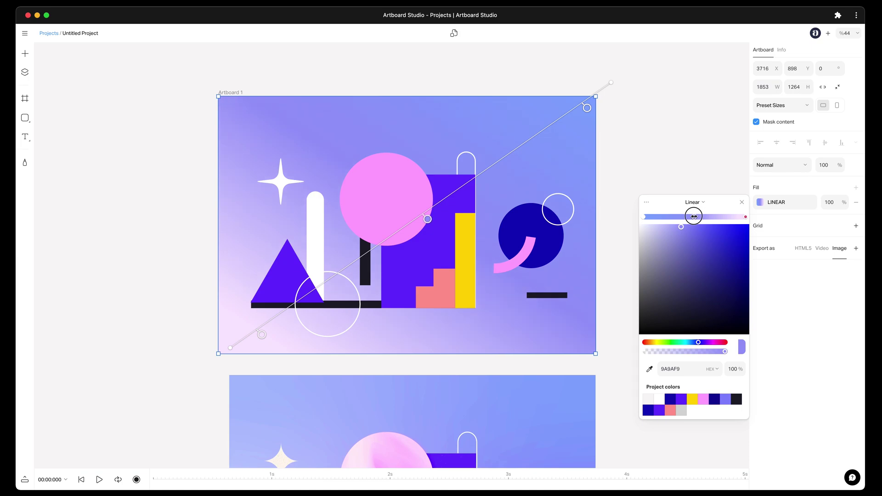
scroll(521, 313, down, 3)
click(650, 369)
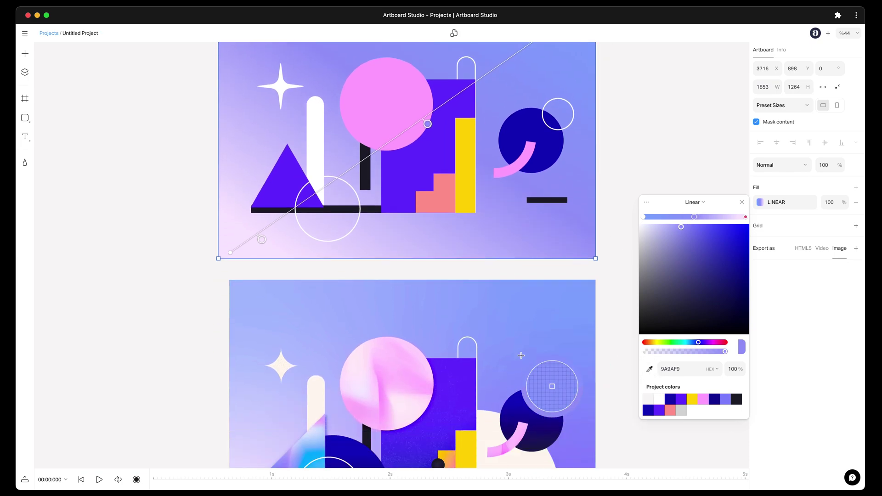
scroll(413, 275, down, 2)
click(449, 359)
scroll(449, 360, up, 9)
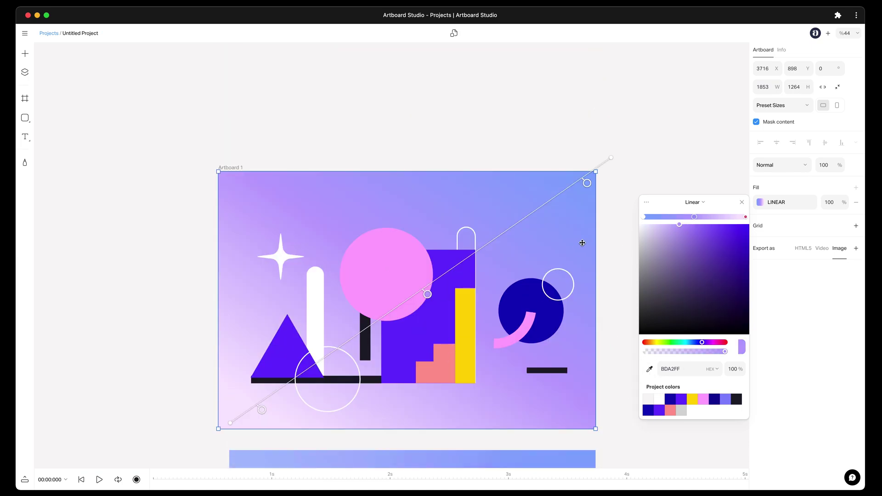
Step: Fill the large pink circle with the pink.png image pattern
click(565, 142)
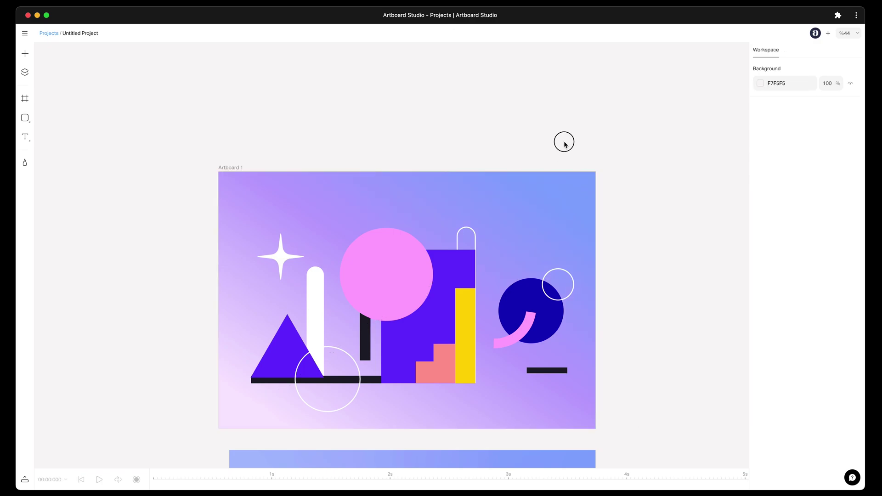
scroll(631, 220, down, 4)
click(431, 193)
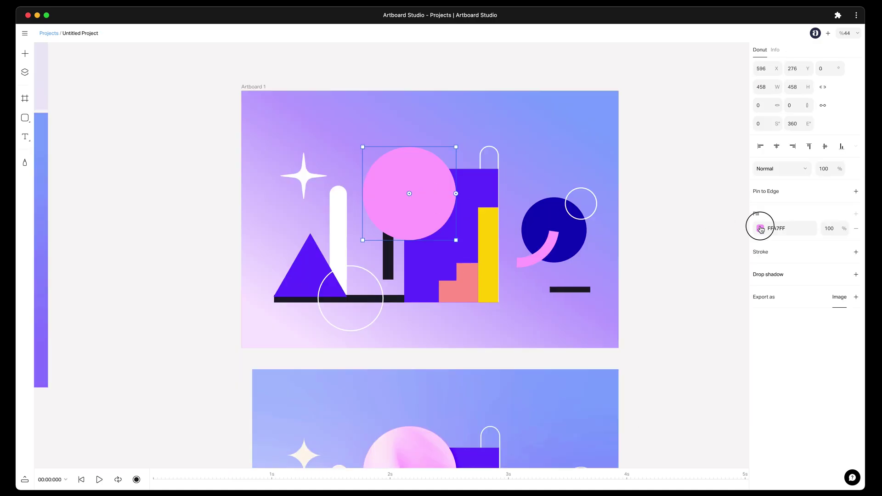
click(761, 229)
click(694, 229)
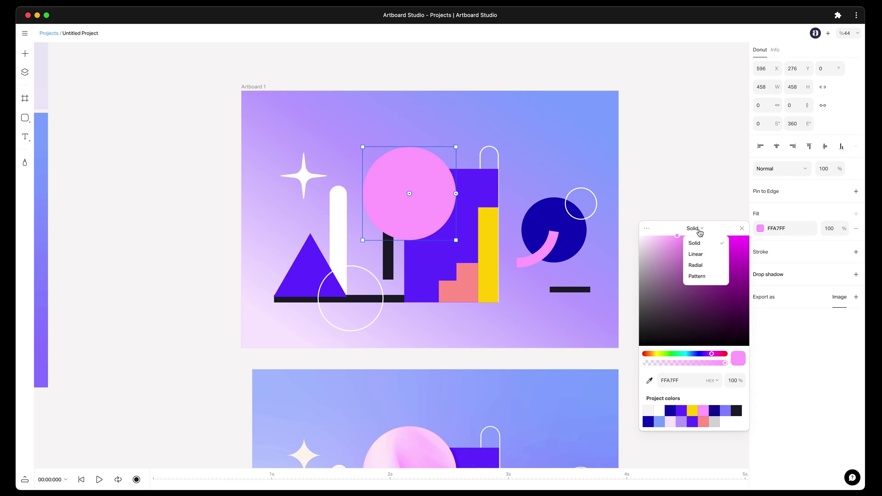
click(698, 277)
click(697, 292)
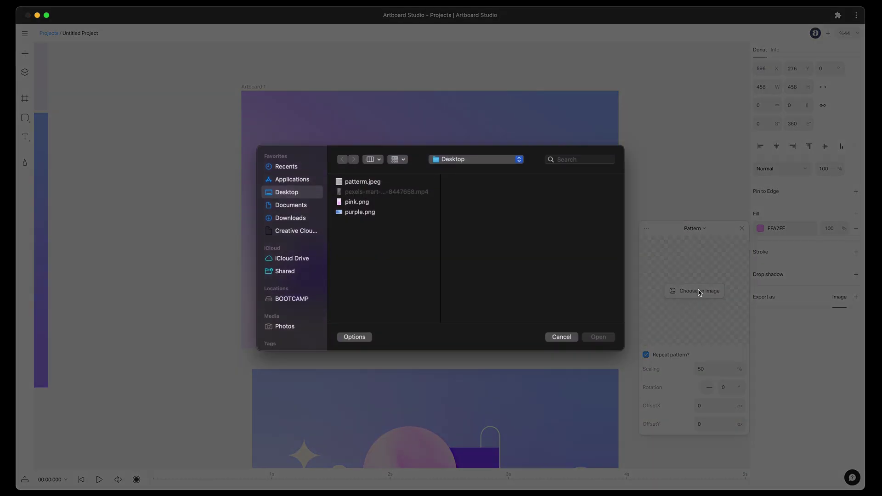
double_click(358, 202)
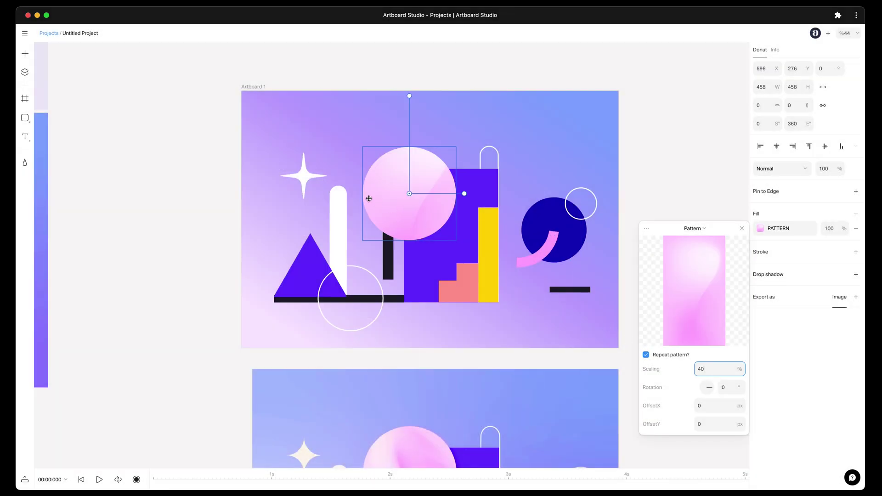
Step: Adjust the pink pattern to 22% scale and 0° rotation, recentred inside the circle
drag(410, 171, 438, 184)
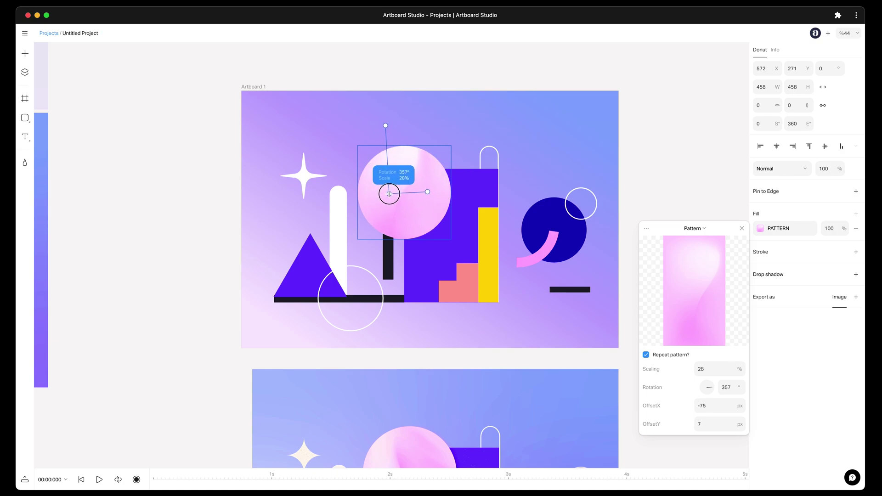
scroll(392, 193, up, 5)
drag(392, 192, 454, 197)
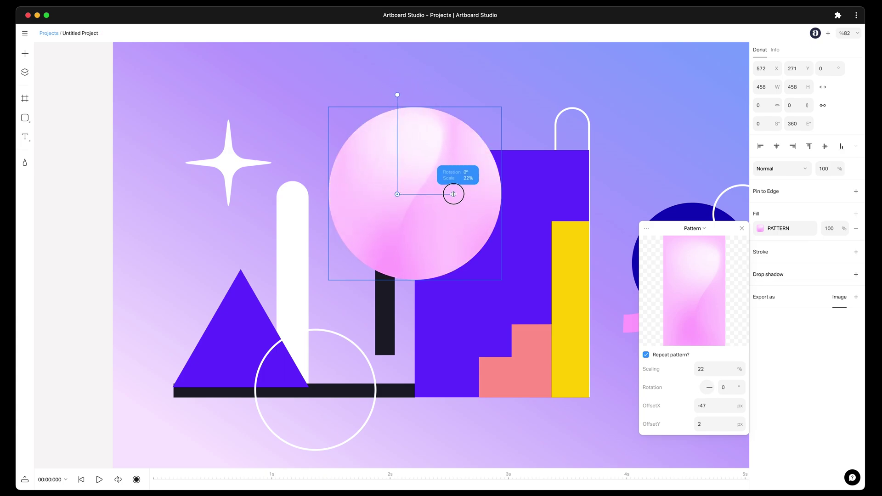
scroll(431, 204, down, 5)
Step: Give the purple triangle a purple.png pattern fill at 18% scale and 119° rotation
click(212, 234)
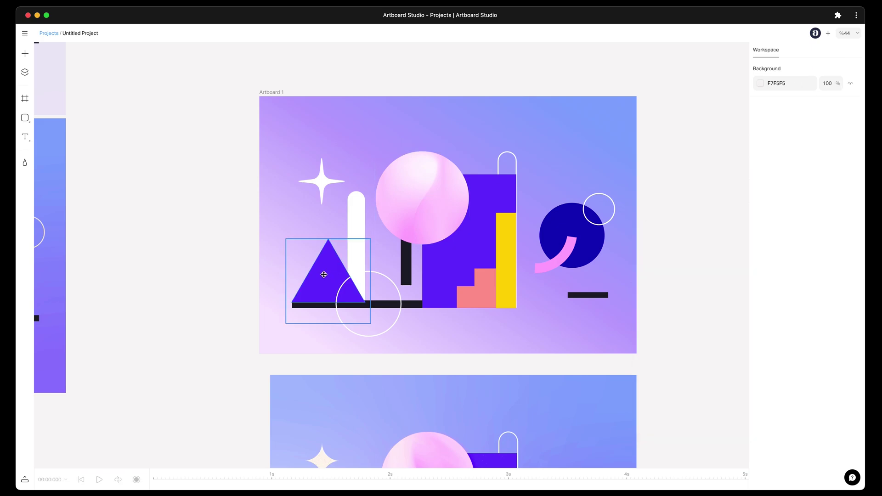
click(324, 275)
scroll(668, 233, down, 3)
click(759, 217)
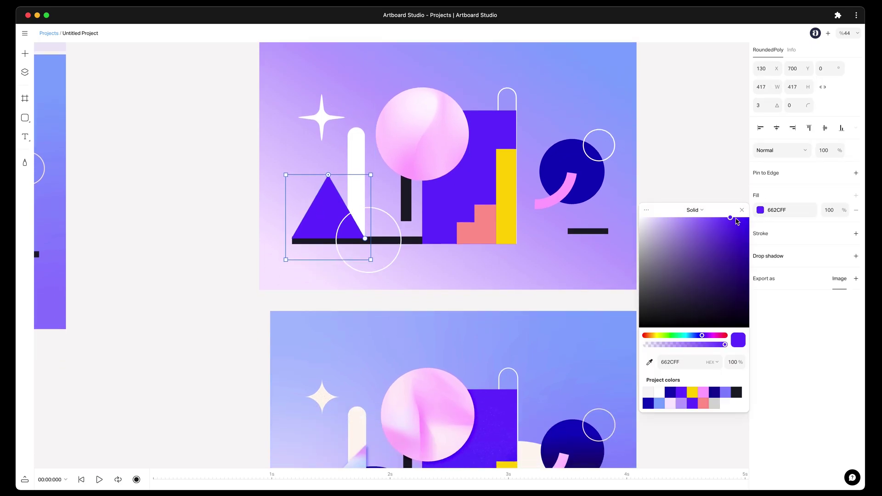
click(694, 211)
click(698, 258)
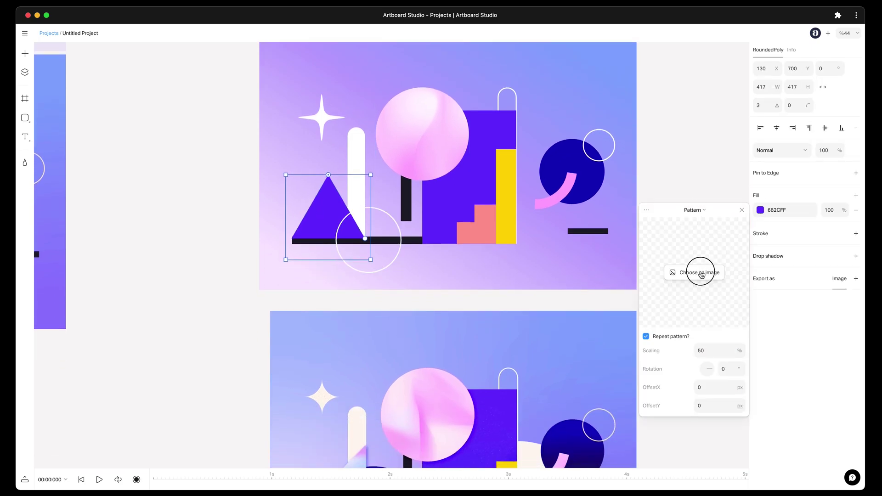
click(702, 274)
click(384, 212)
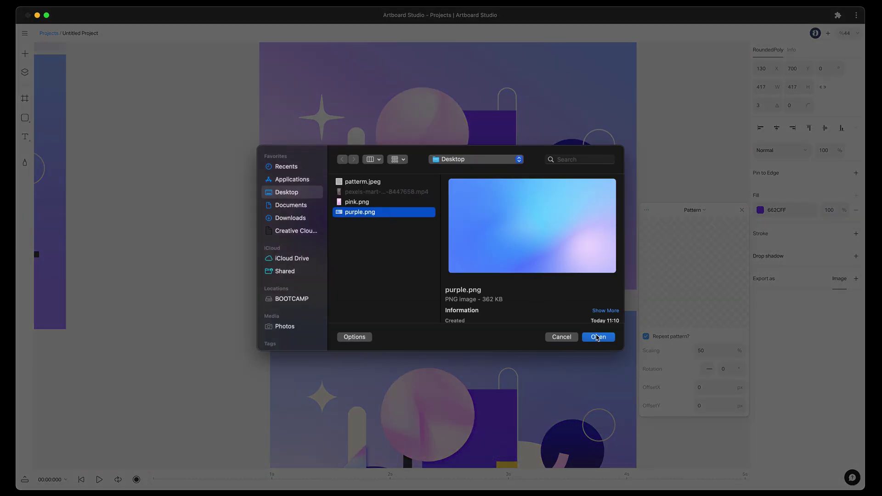
click(598, 338)
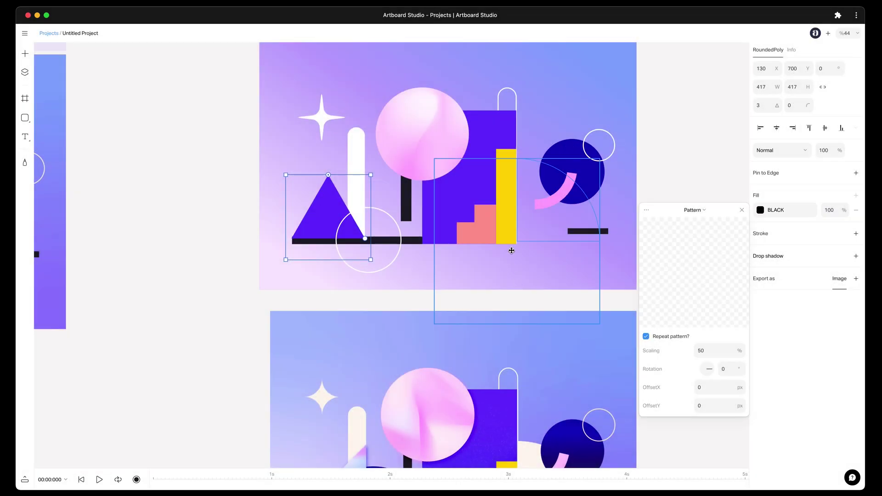
scroll(346, 287, up, 3)
drag(291, 145, 285, 166)
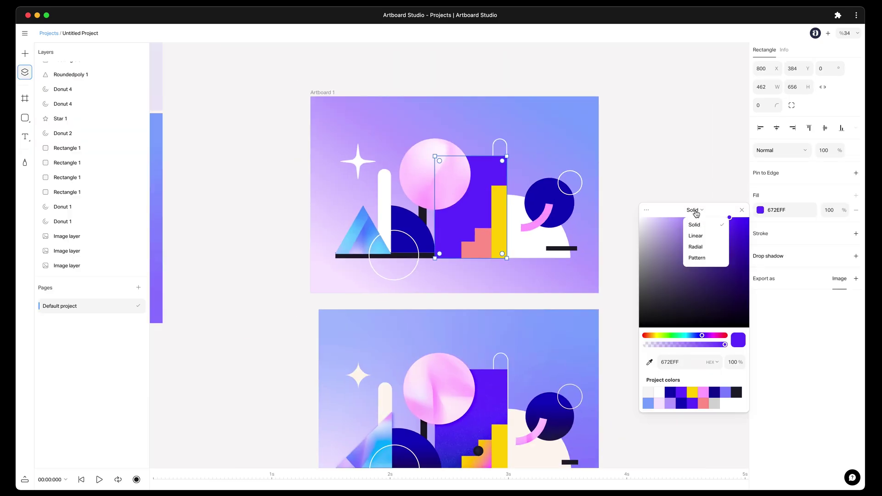
Step: Adjust the gradient direction on the tall blue rectangle and the dark half-circle
click(695, 223)
drag(509, 256, 498, 162)
scroll(474, 158, down, 3)
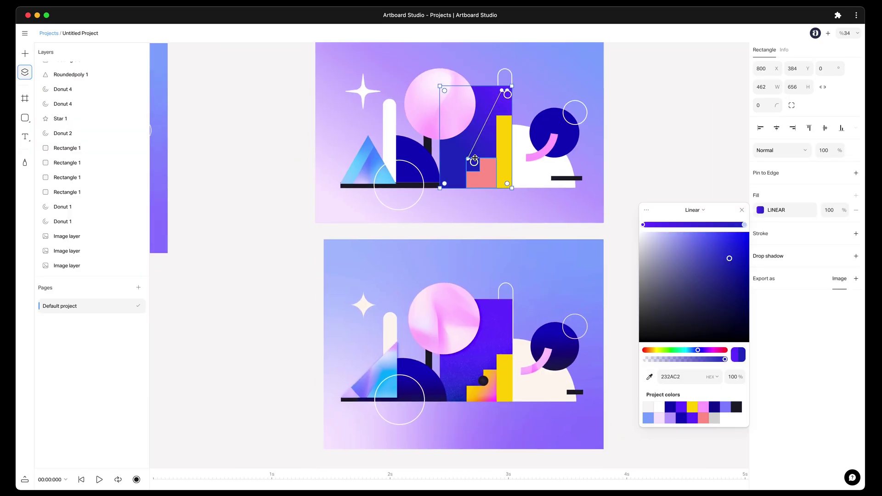
click(432, 179)
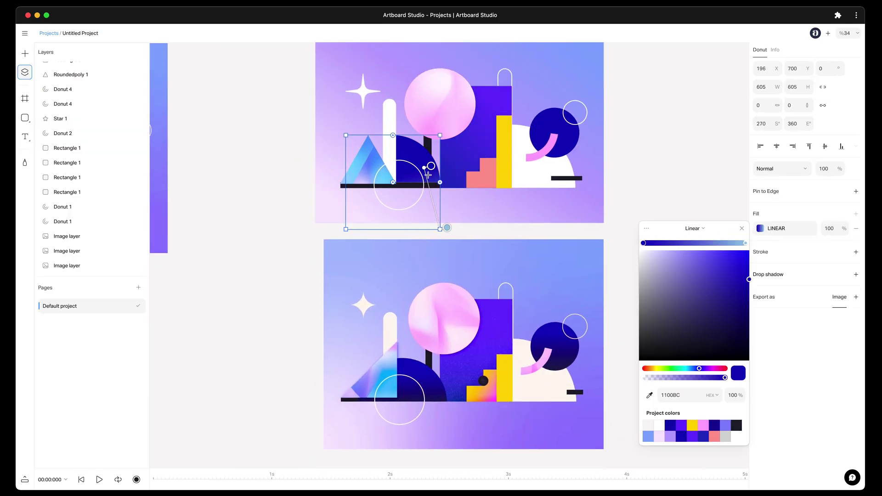
key(Escape)
scroll(437, 181, up, 5)
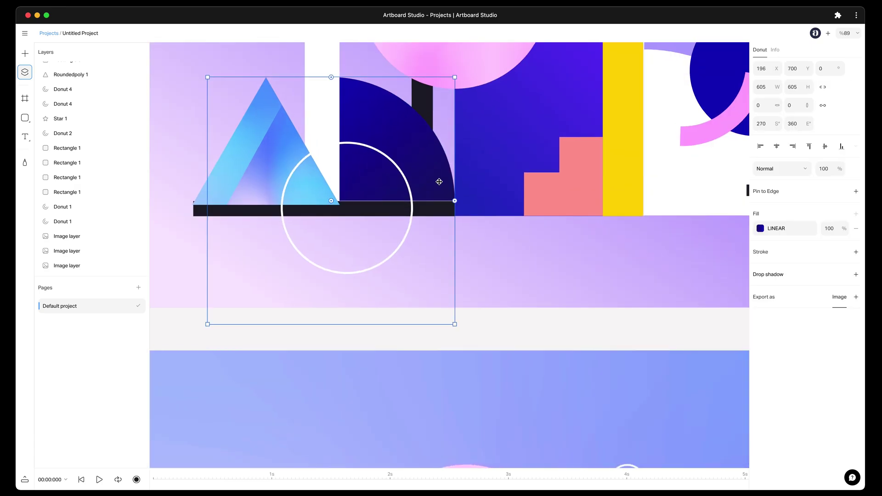
click(266, 175)
scroll(248, 249, down, 4)
click(248, 249)
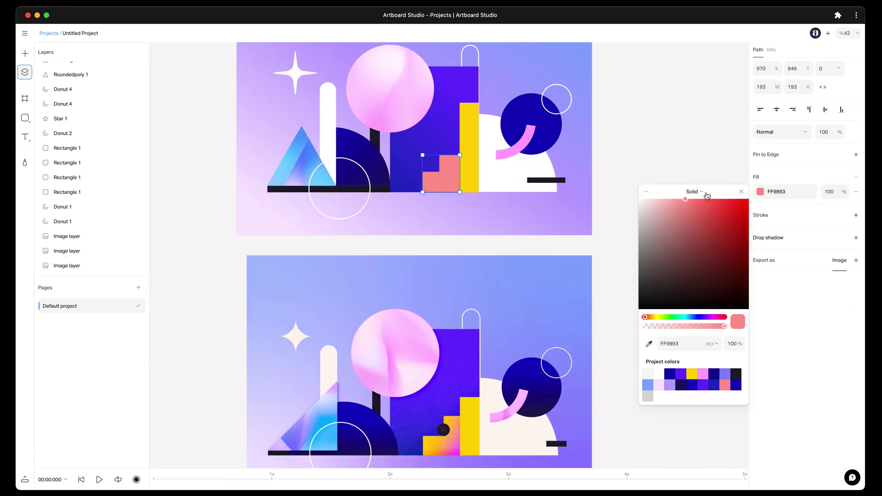
Step: Make the salmon steps' gradient start at yellow FFC600
click(744, 206)
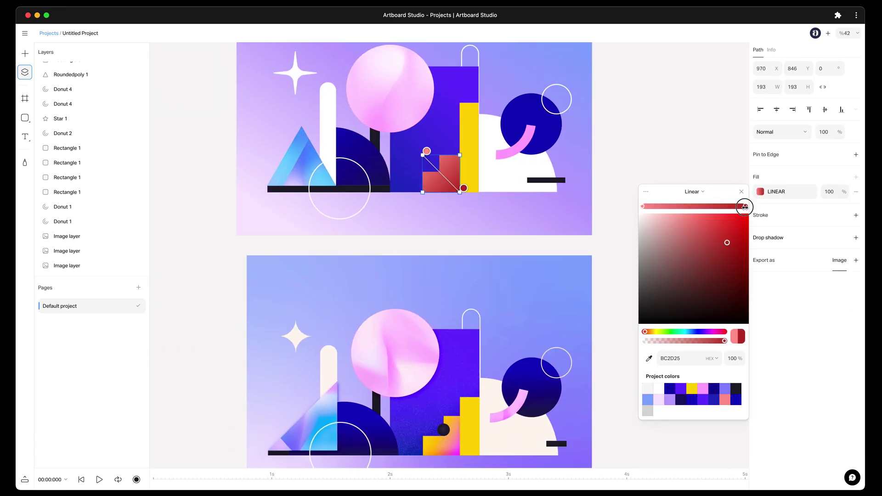
click(649, 358)
click(467, 419)
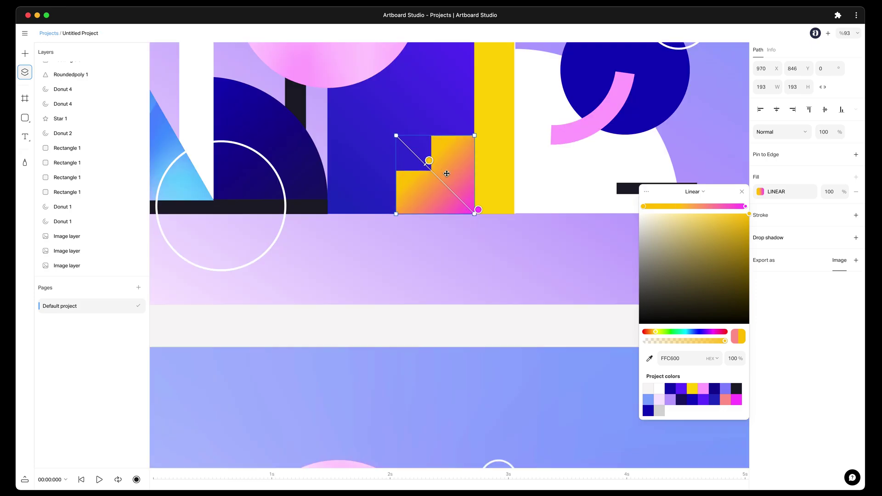
key(Escape)
key(ctrl+minus)
scroll(526, 213, up, 3)
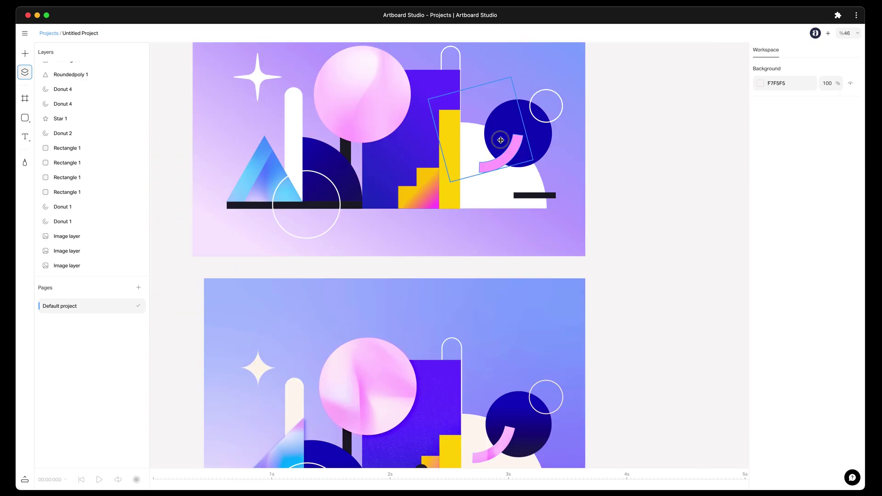
Step: Set the navy circle's gradient to fade from navy to teal 085E8C
double_click(501, 141)
scroll(500, 140, down, 1)
scroll(524, 72, up, 5)
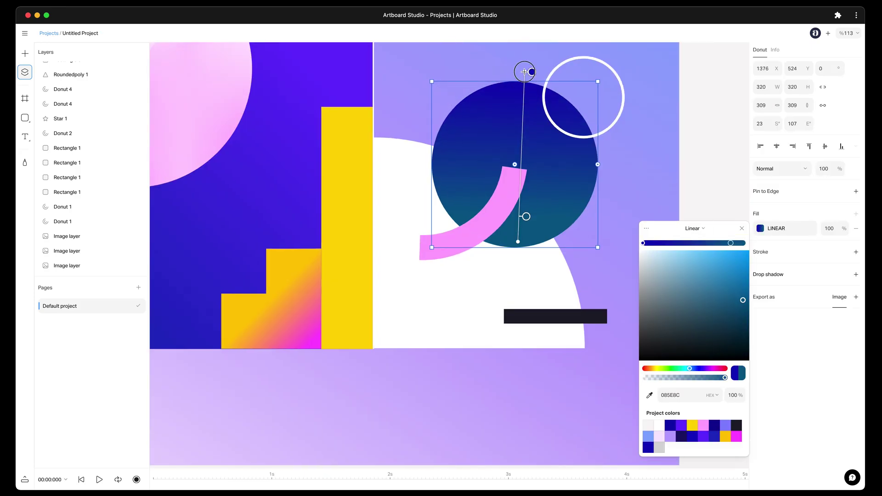
scroll(515, 230, down, 3)
scroll(617, 181, down, 3)
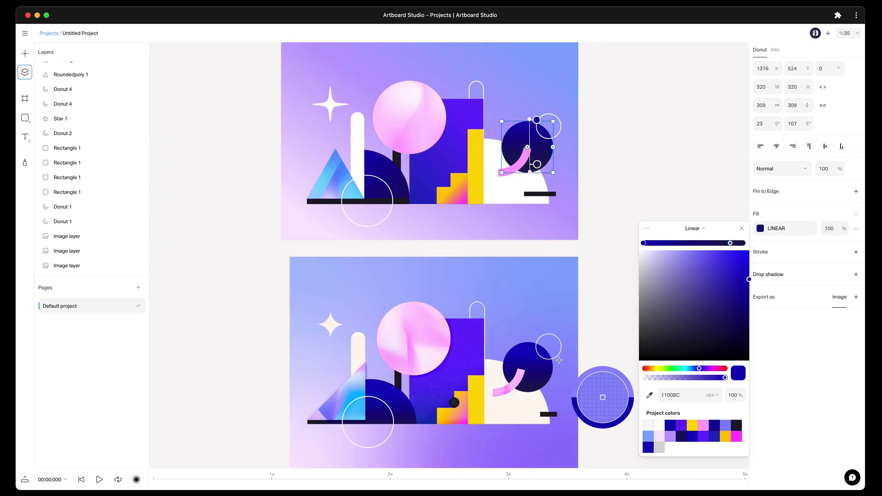
double_click(532, 175)
scroll(532, 175, up, 1)
Step: Switch the pink arc's fill to an image fill
click(697, 229)
click(650, 256)
click(630, 256)
Step: Hide the layers list and move the reference photo next to Artboard 1
scroll(631, 256, down, 2)
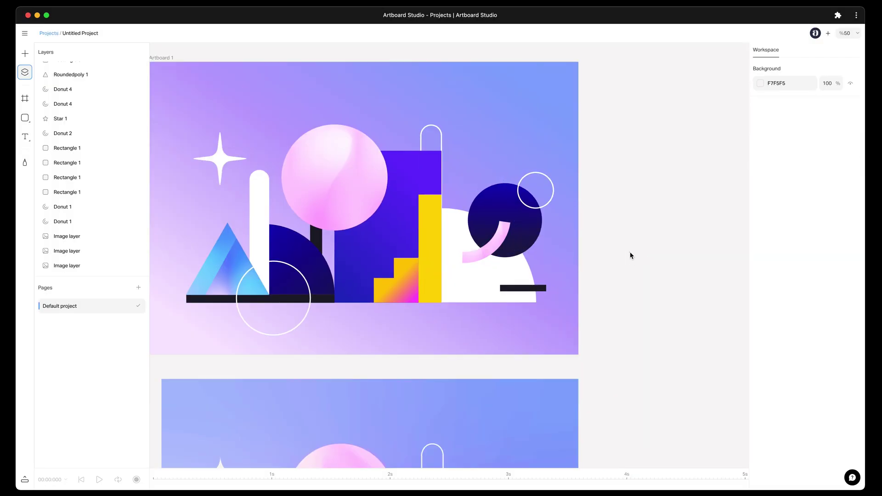
scroll(643, 233, left, 3)
scroll(662, 255, down, 2)
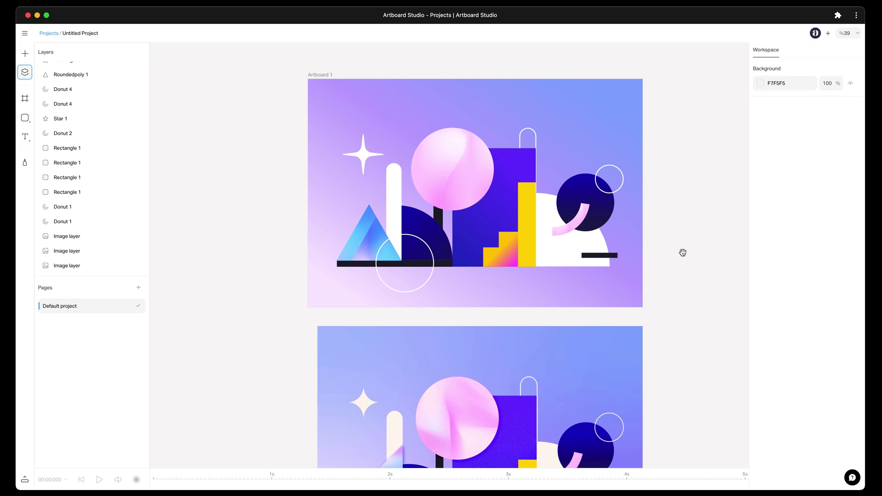
drag(682, 251, 650, 189)
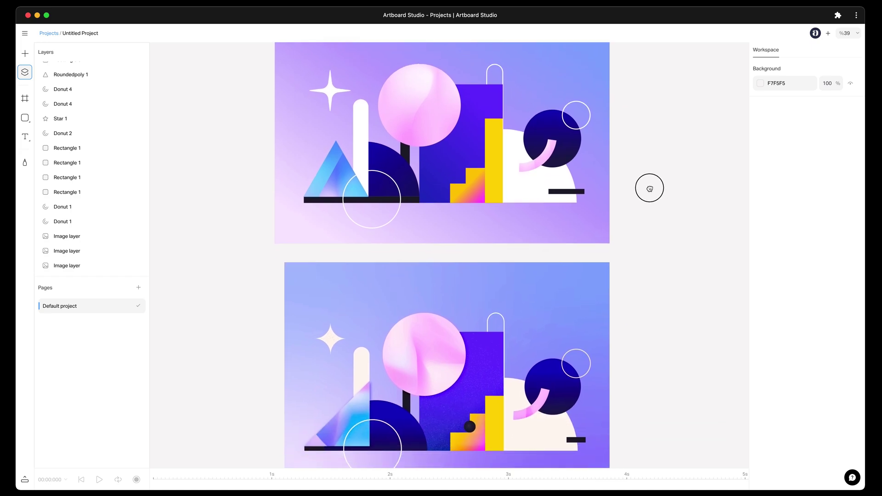
scroll(670, 244, down, 1)
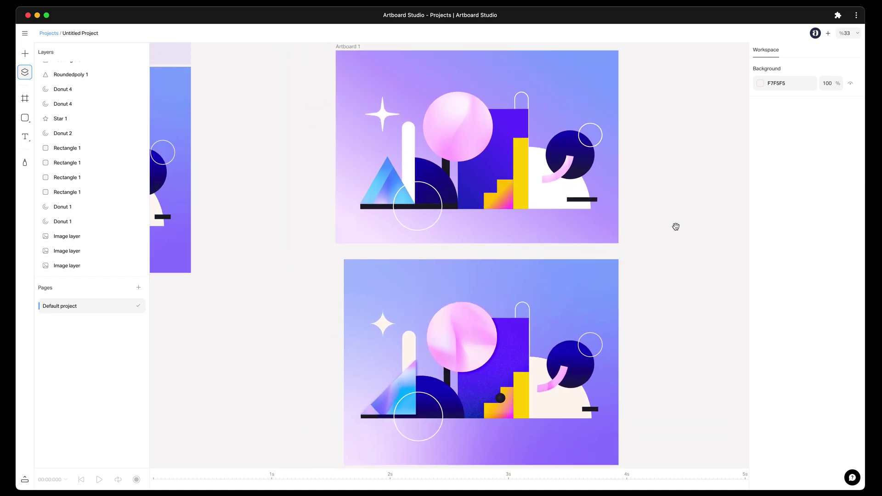
drag(676, 224, 673, 242)
click(25, 72)
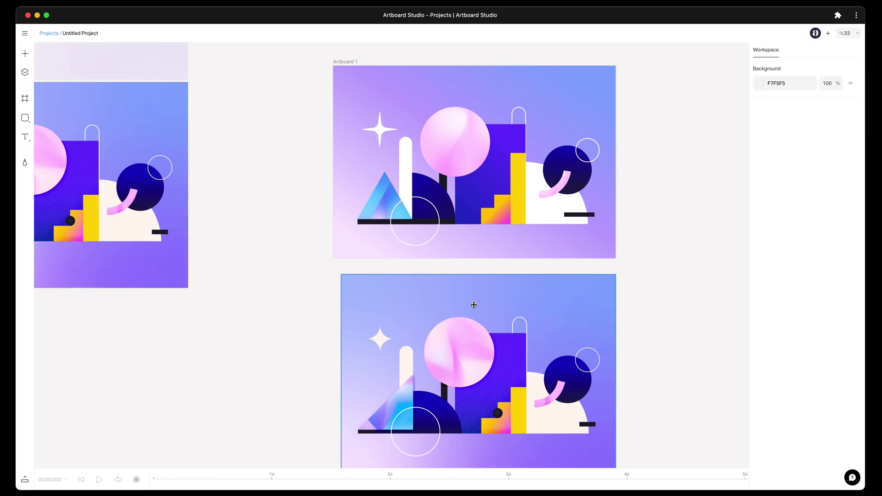
drag(573, 256, 474, 264)
drag(400, 322, 673, 116)
scroll(626, 164, right, 3)
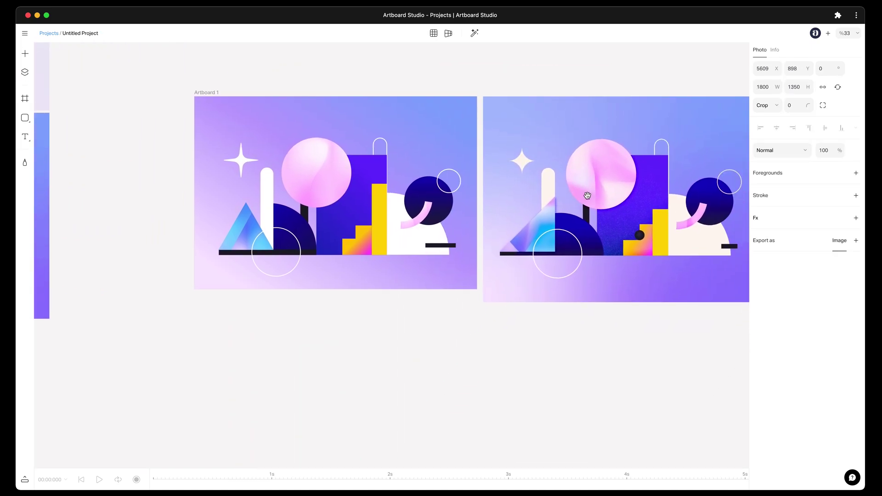
scroll(539, 278, up, 2)
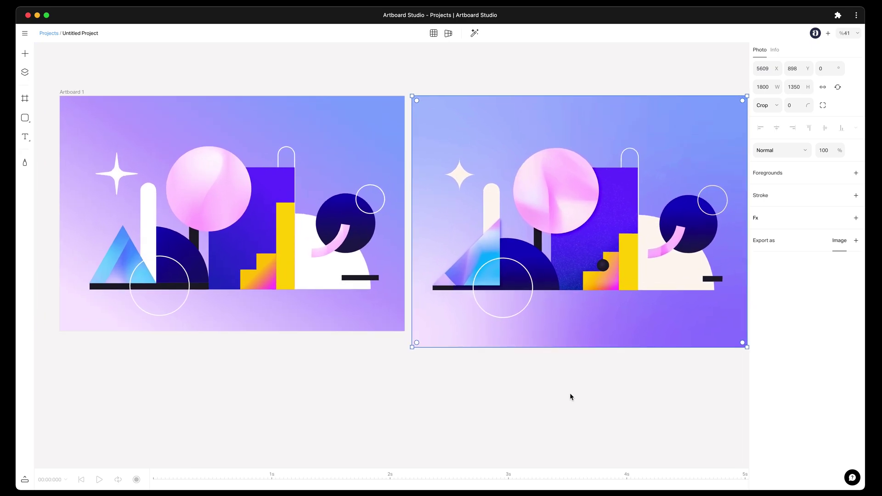
scroll(571, 397, right, 2)
Step: Select Artboard 1, enlarge the timeline, and expand Star 2's size, angle and position keyframe tracks
click(64, 90)
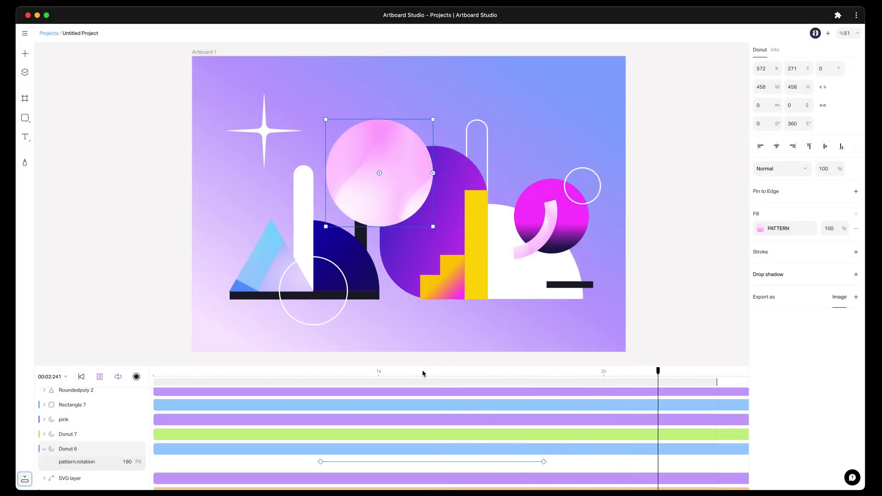
scroll(417, 240, up, 5)
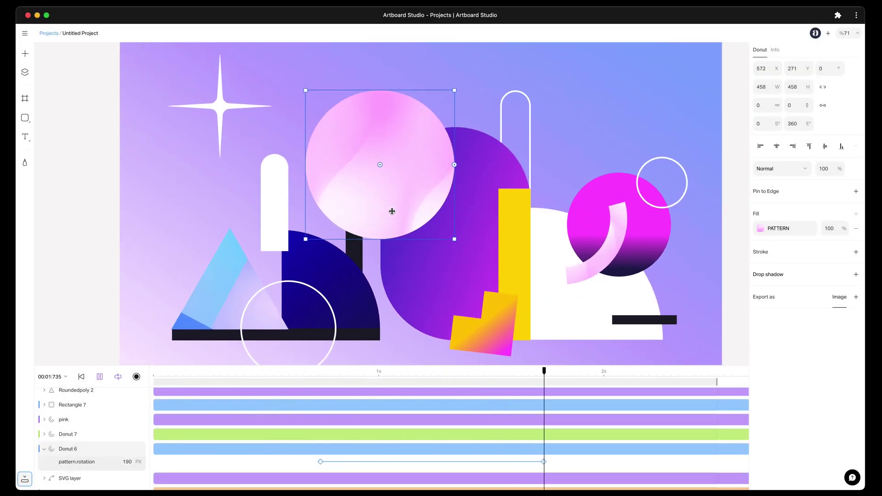
scroll(392, 212, down, 5)
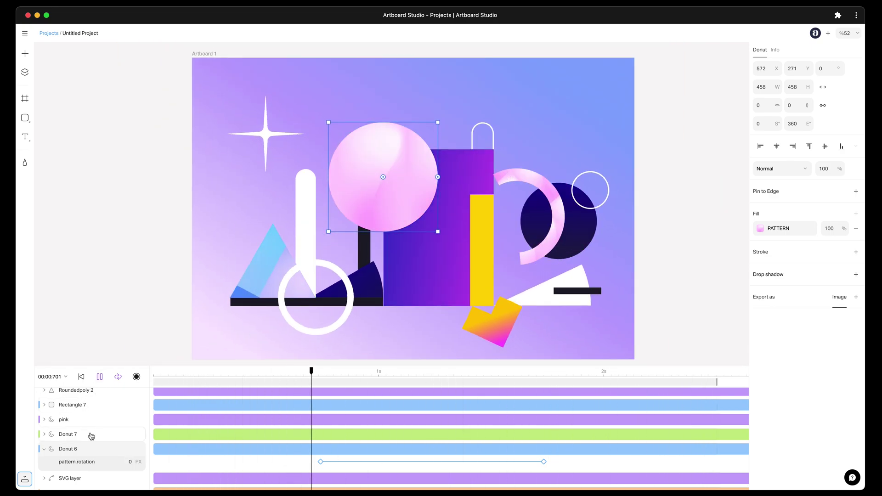
scroll(92, 437, up, 2)
scroll(167, 420, up, 2)
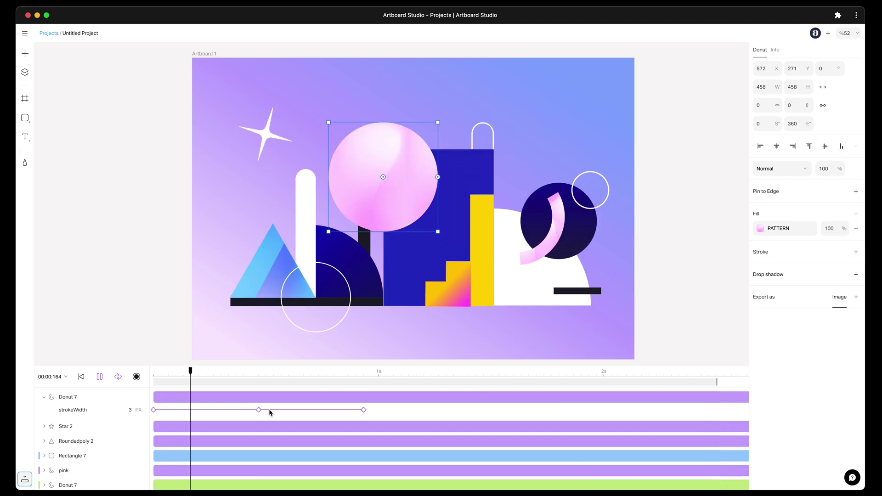
scroll(269, 412, down, 3)
scroll(268, 413, down, 2)
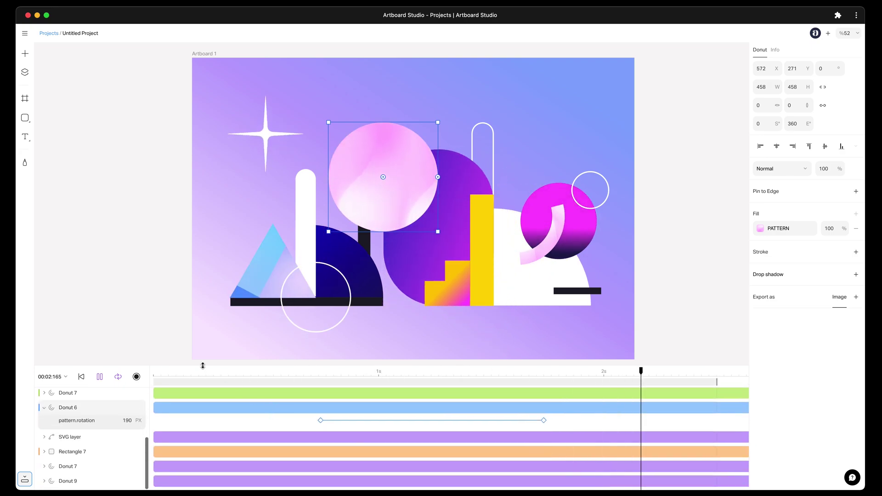
drag(184, 366, 183, 275)
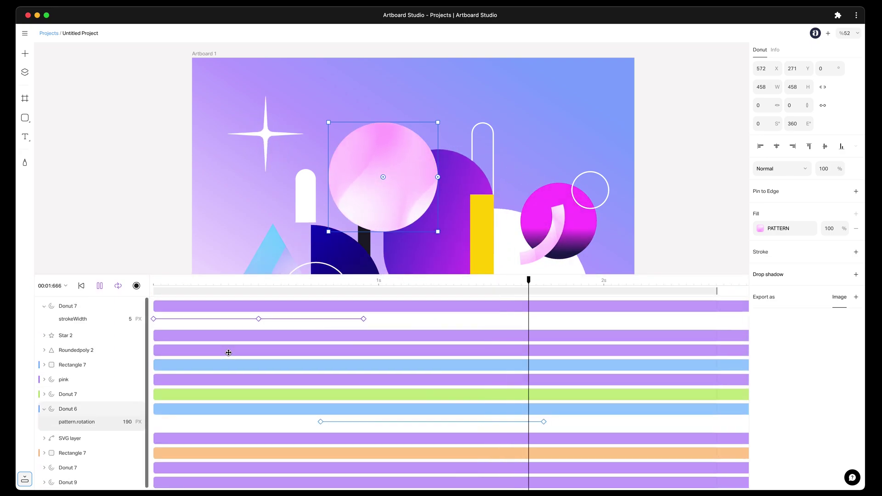
click(44, 335)
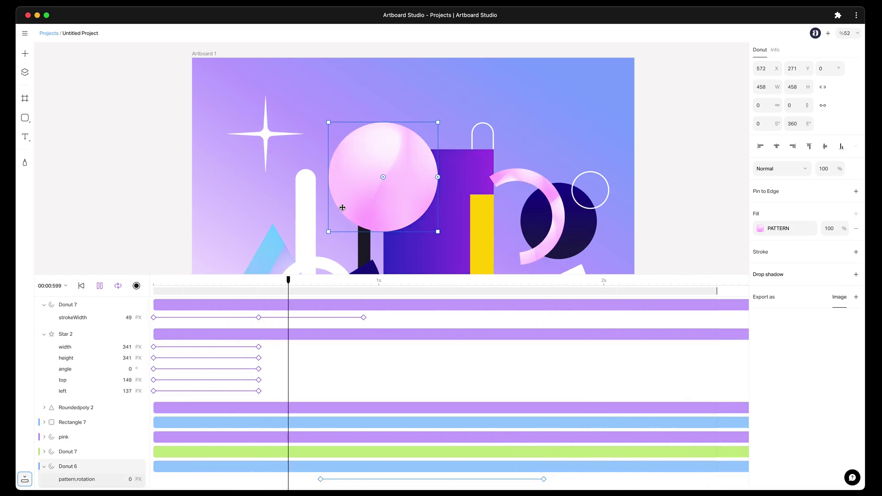
scroll(342, 207, down, 2)
scroll(359, 198, up, 5)
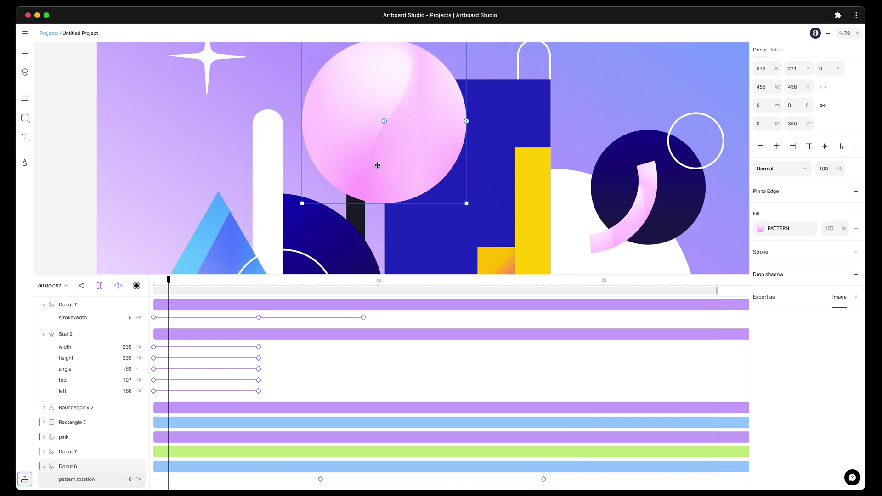